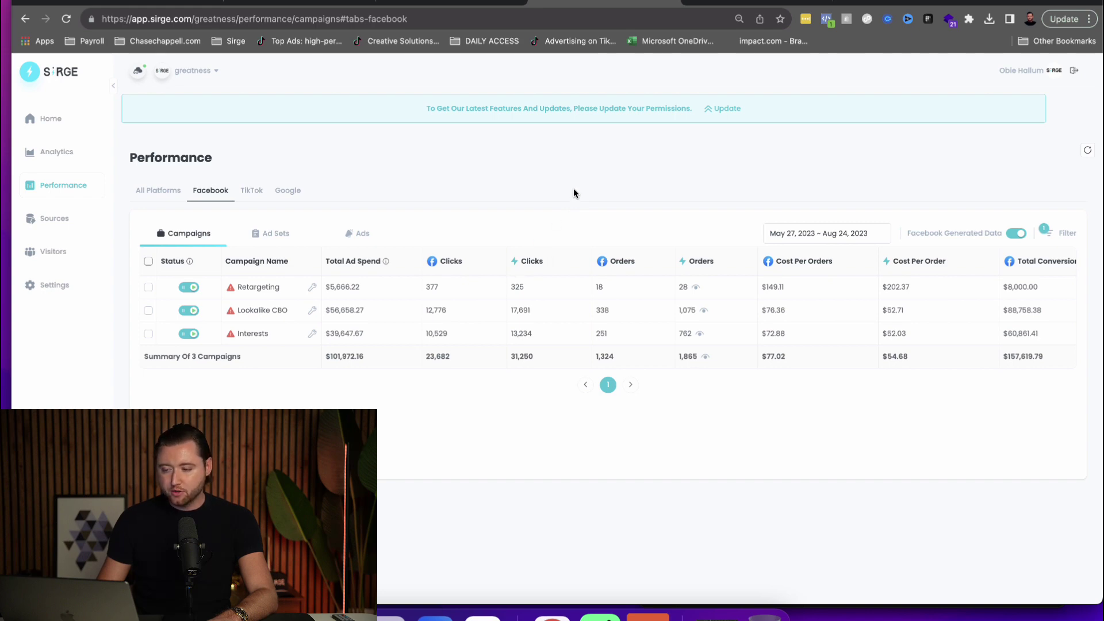
Start installing Sirge – Ad Attribution from its App Store listing, noting the 21-day free trial.
scroll(632, 342, right, 2)
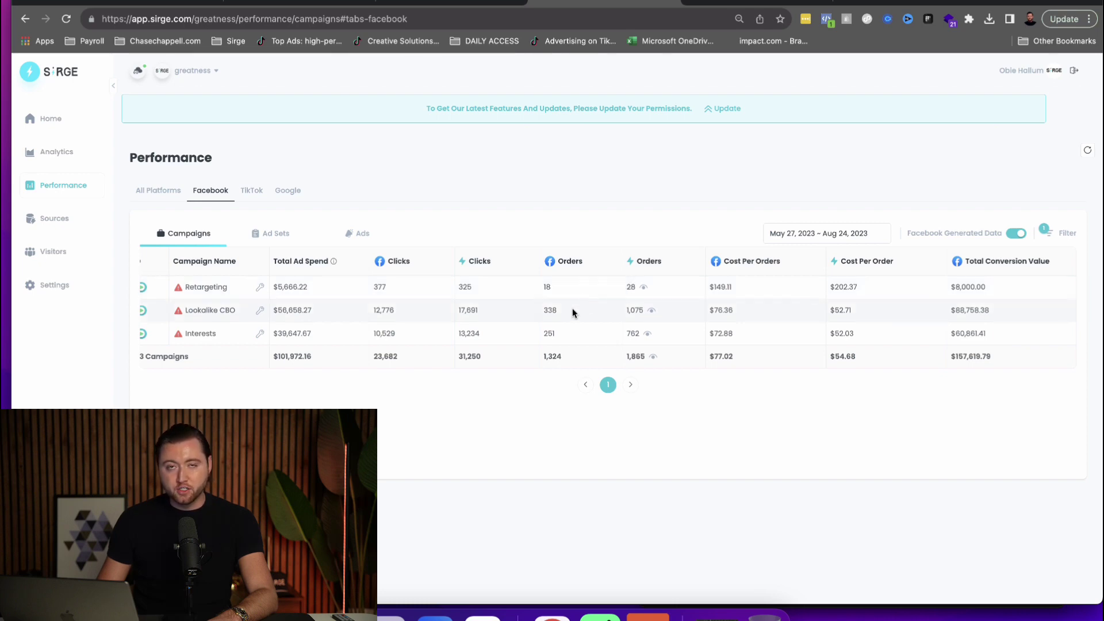
scroll(571, 308, right, 5)
scroll(572, 308, right, 5)
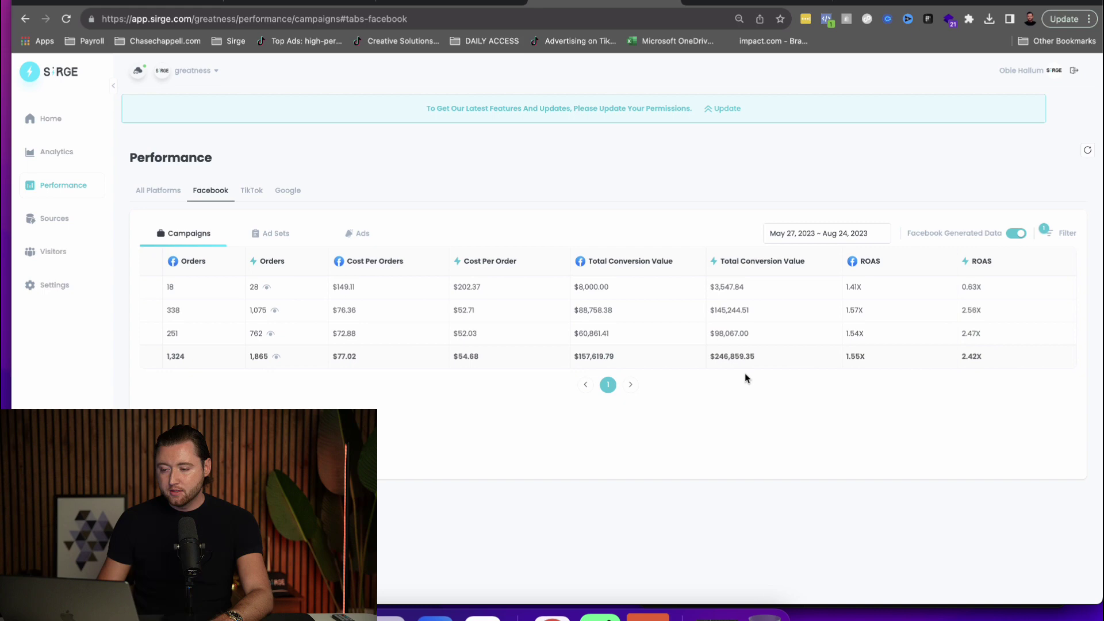
scroll(556, 355, left, 2)
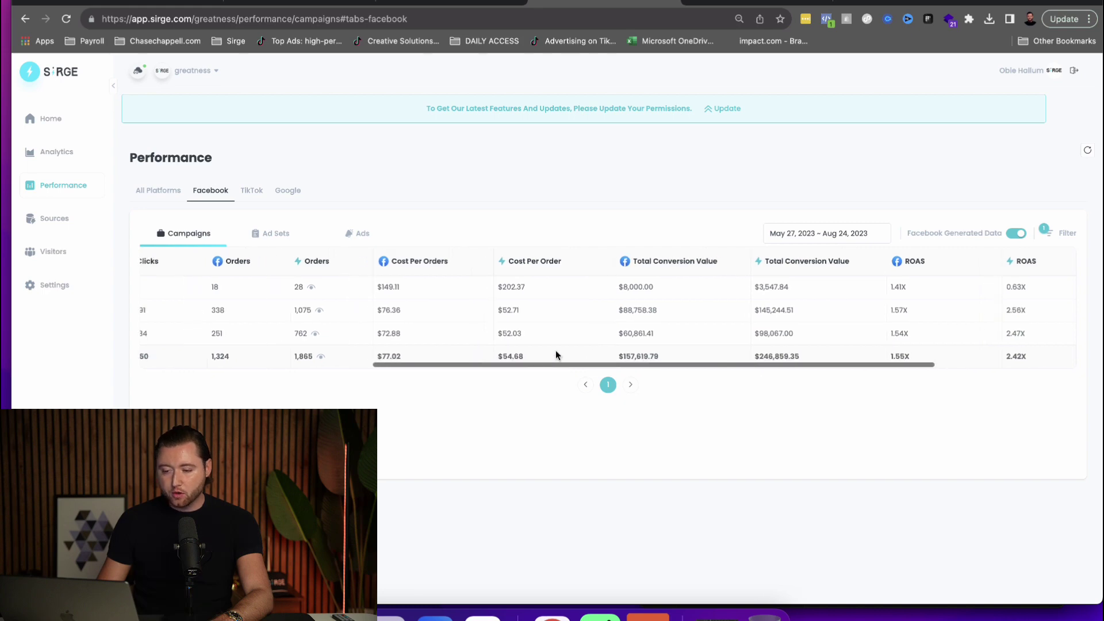
scroll(458, 325, left, 3)
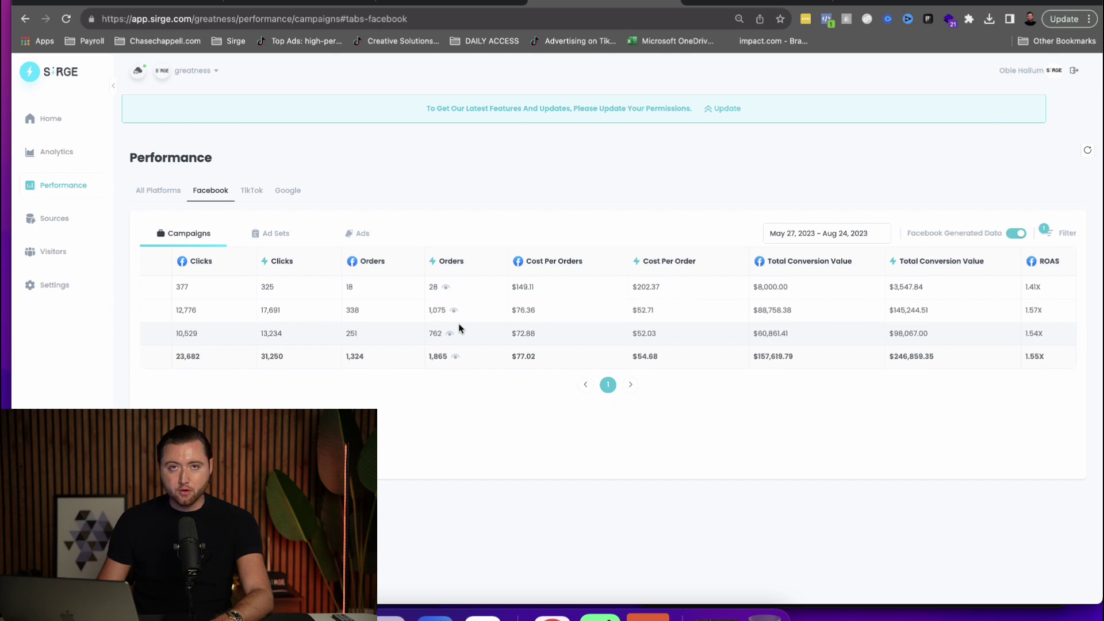
scroll(403, 322, left, 3)
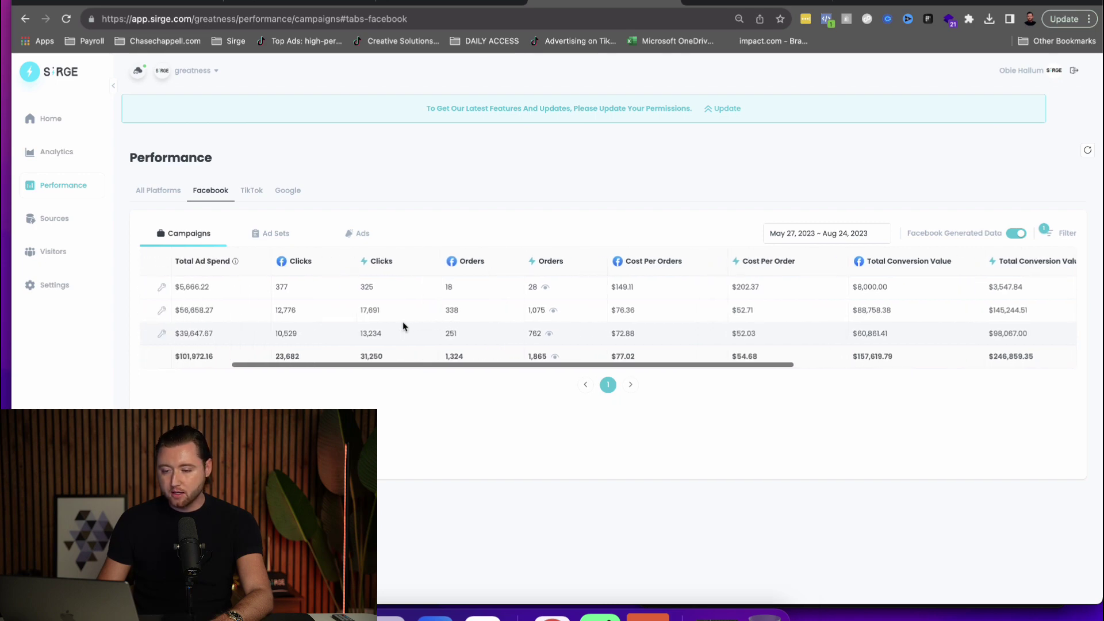
scroll(402, 326, left, 1)
scroll(403, 326, left, 2)
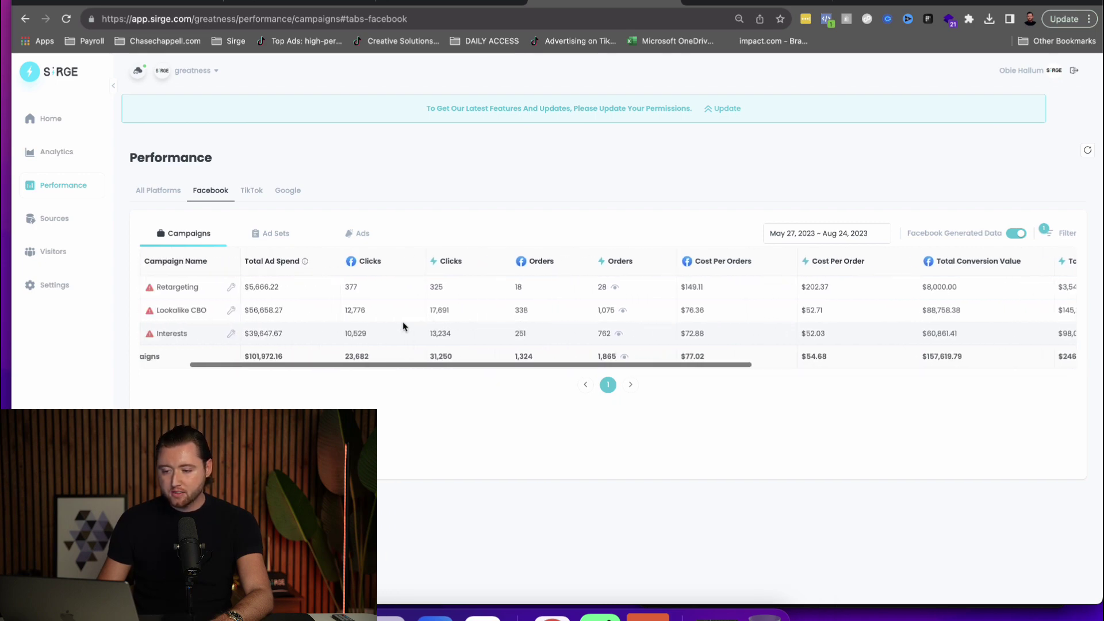
click(453, 4)
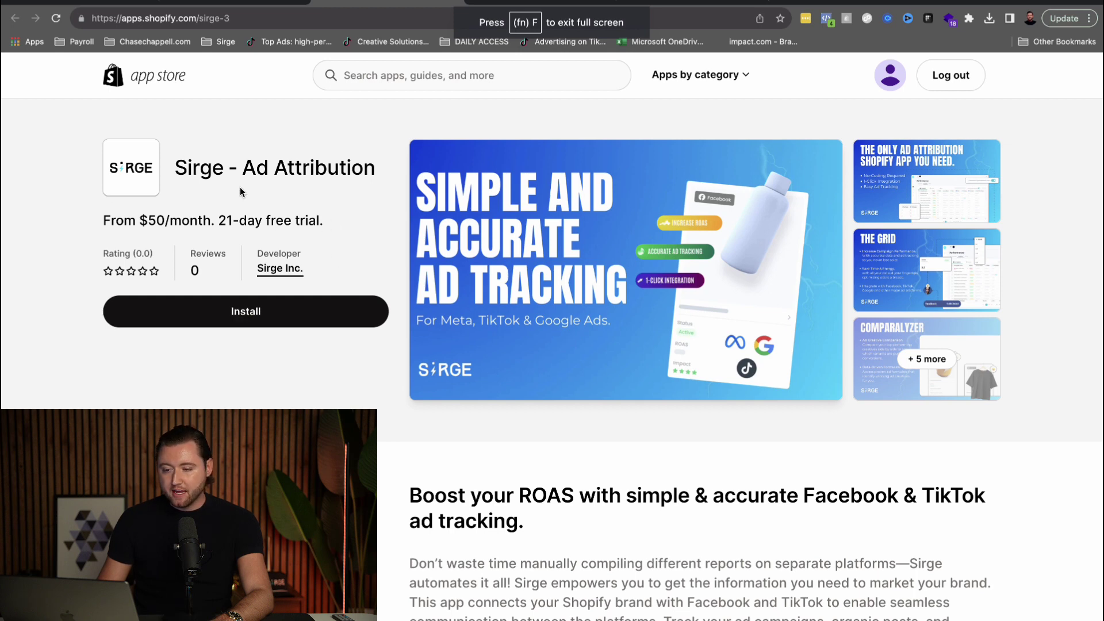
drag(219, 220, 338, 226)
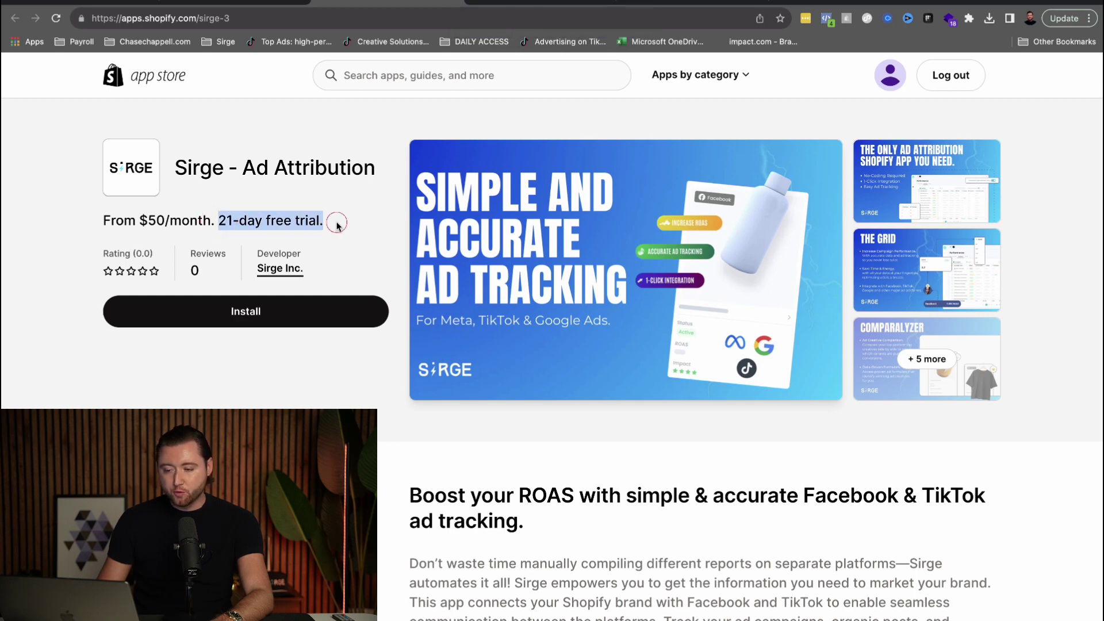
click(337, 225)
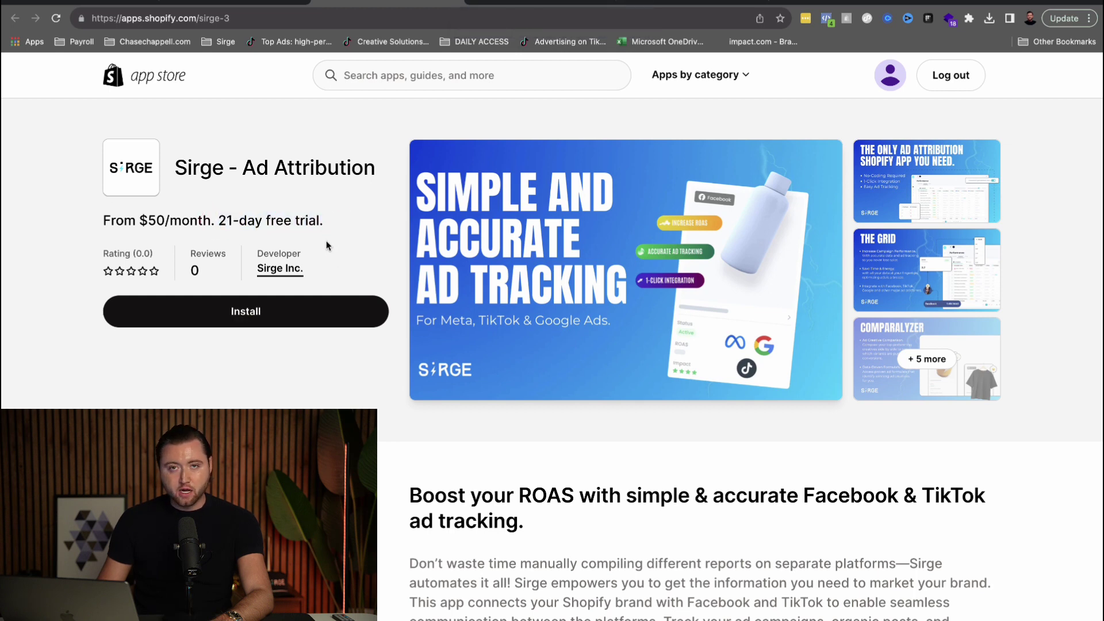
click(258, 313)
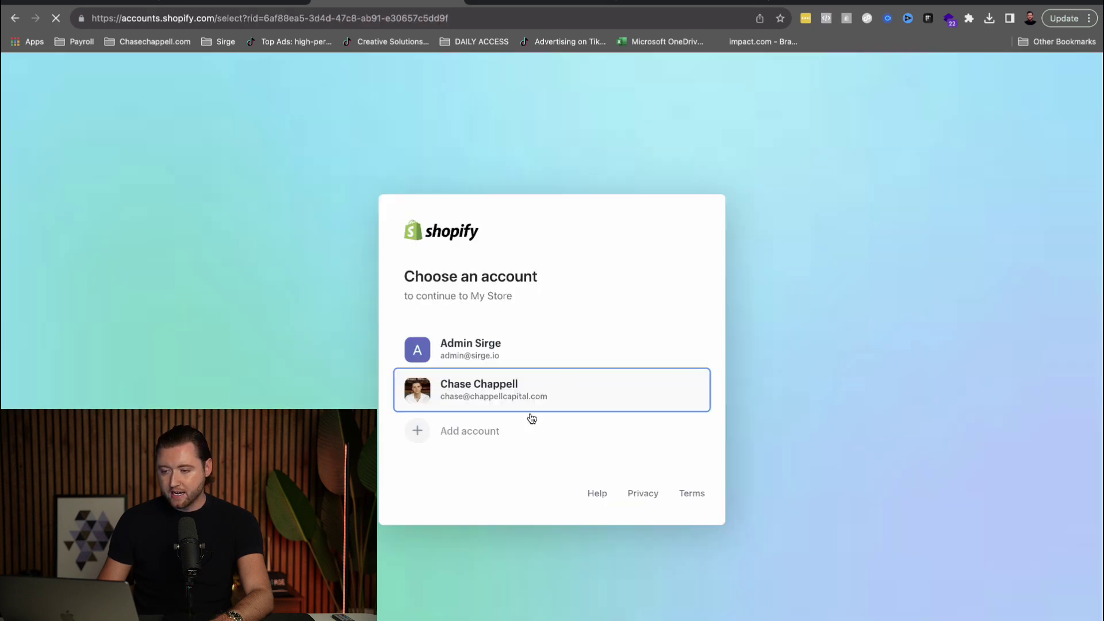
Install Sirge for the store owner account, sign up with a password, and approve the trial subscription.
click(460, 394)
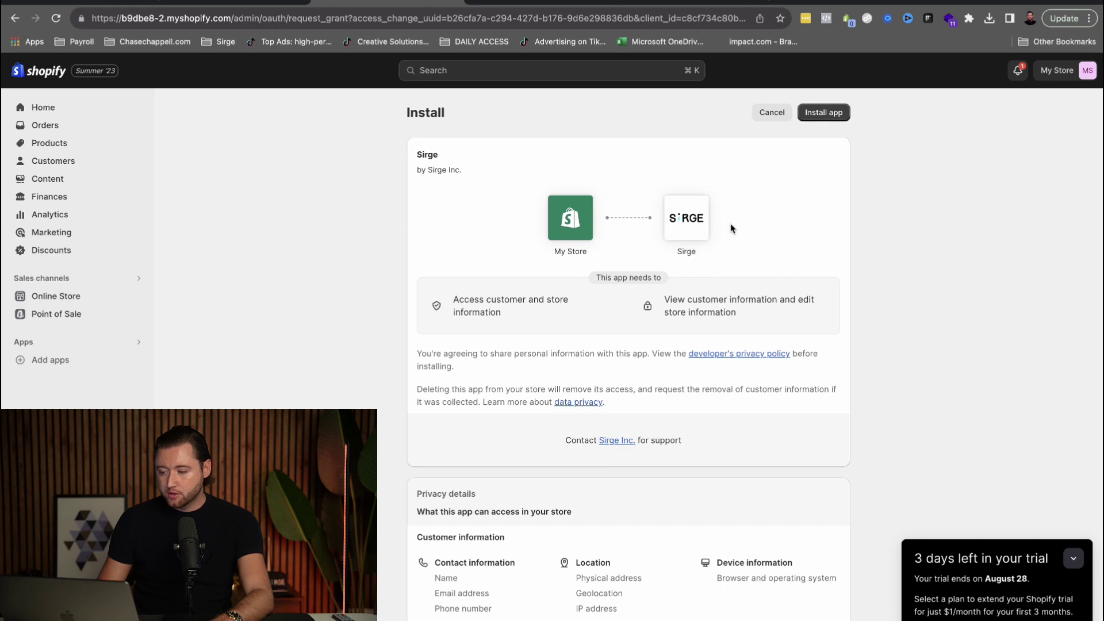
click(822, 118)
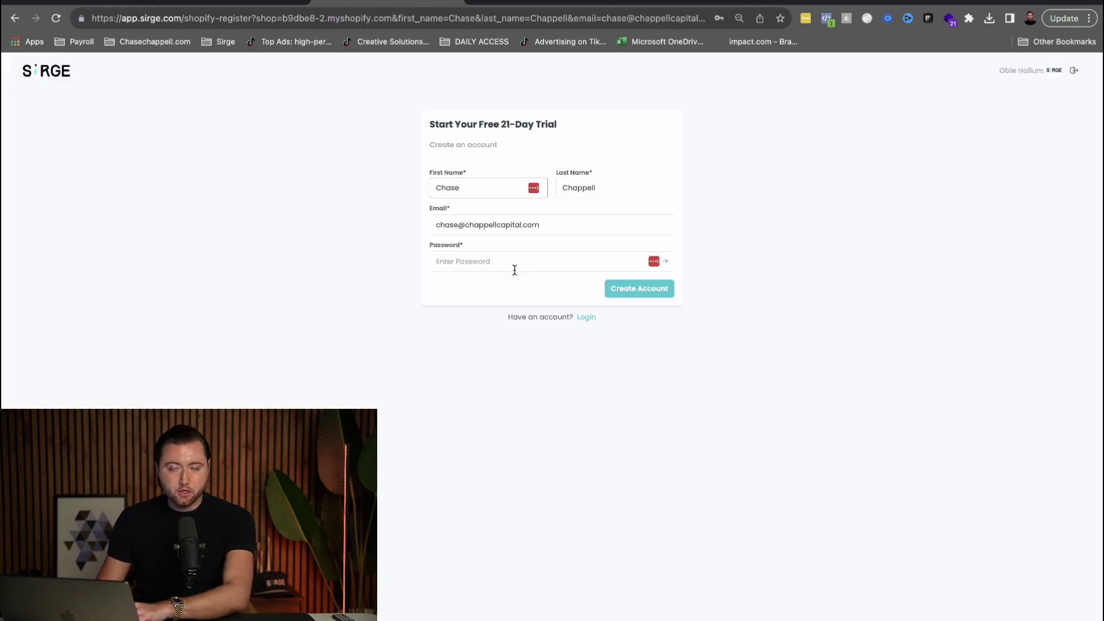
text(**********)
key(Return)
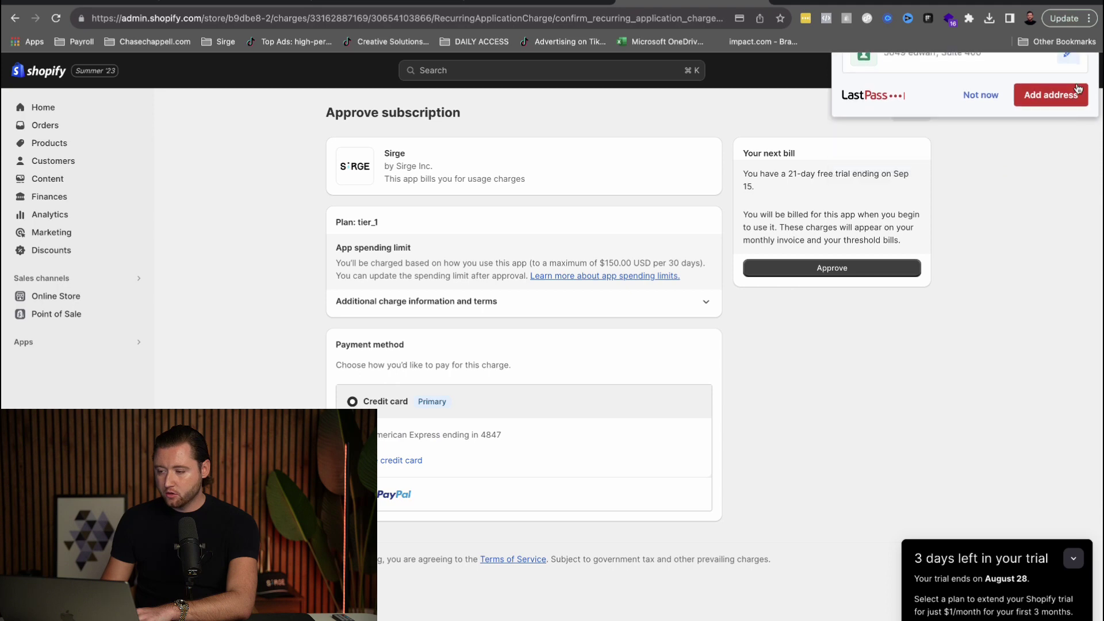
click(864, 271)
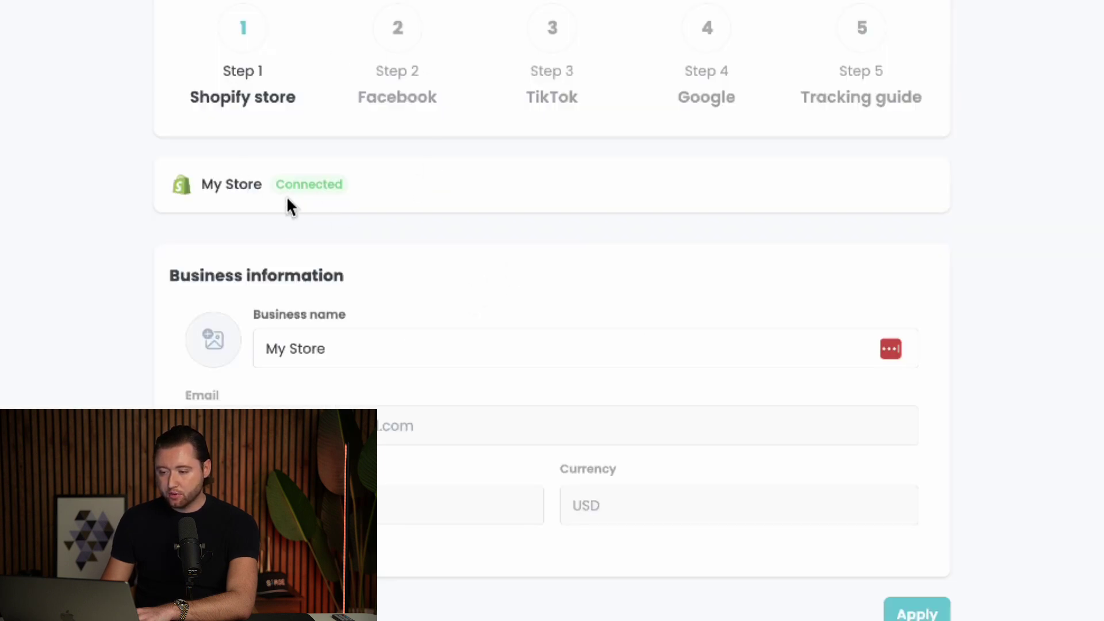
Replace the business name 'My Store' with 'Sirge Shopify Store' and apply it.
drag(349, 347, 239, 352)
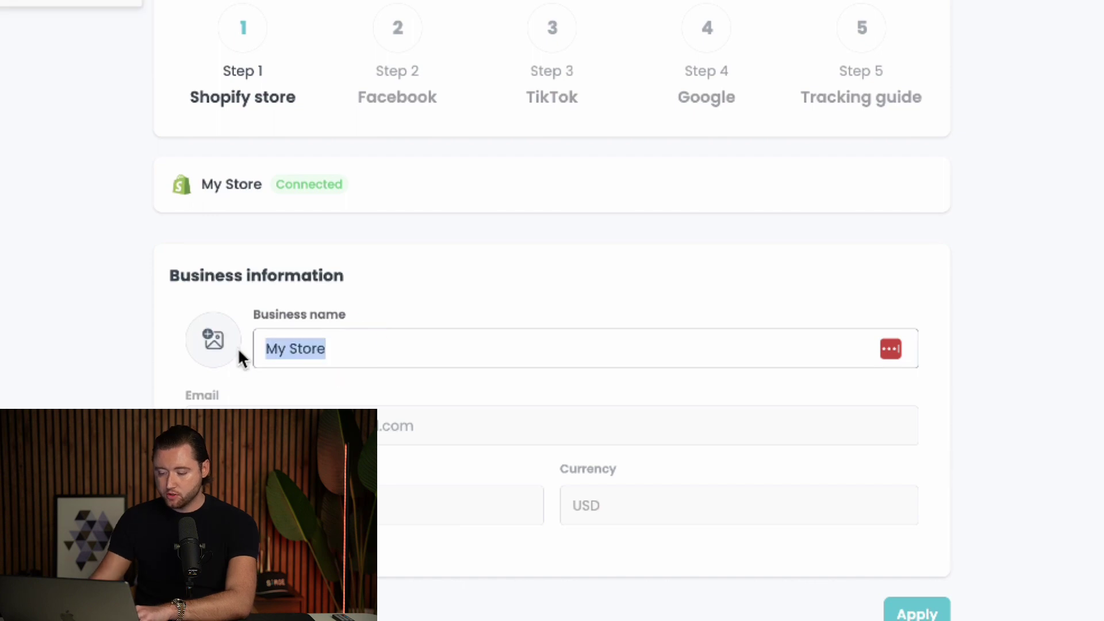
key(BackSpace)
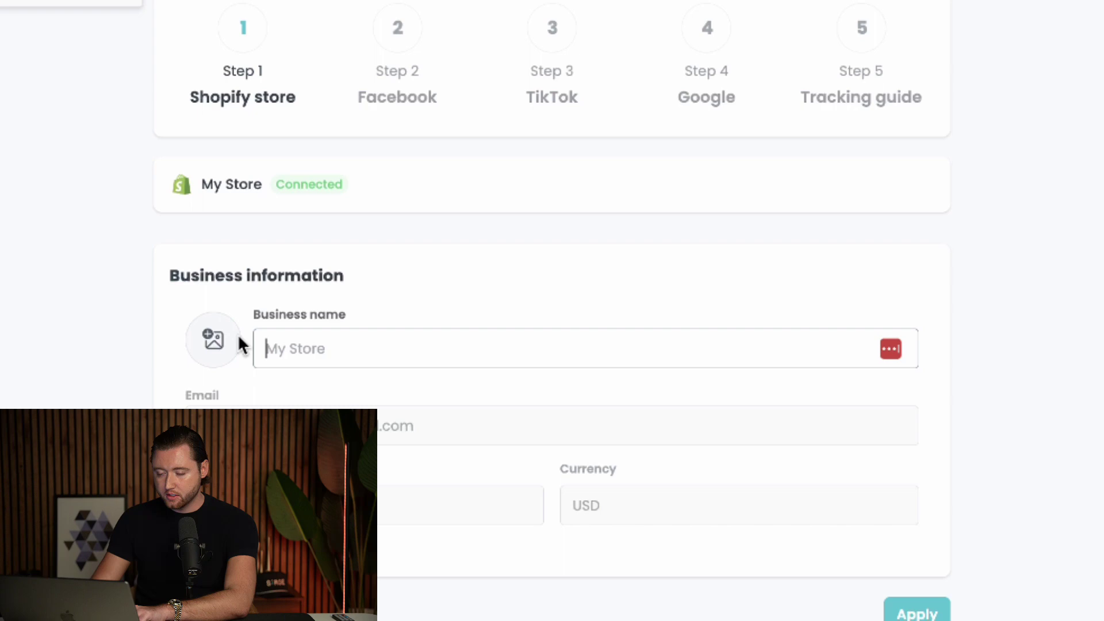
text(Sirge)
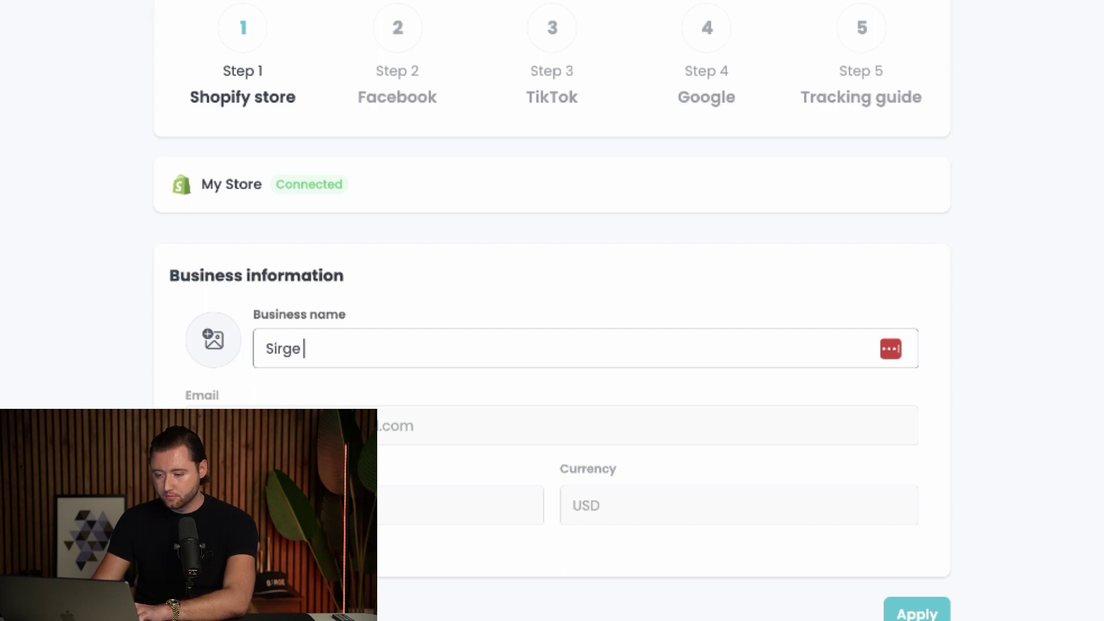
text( Shopify Store)
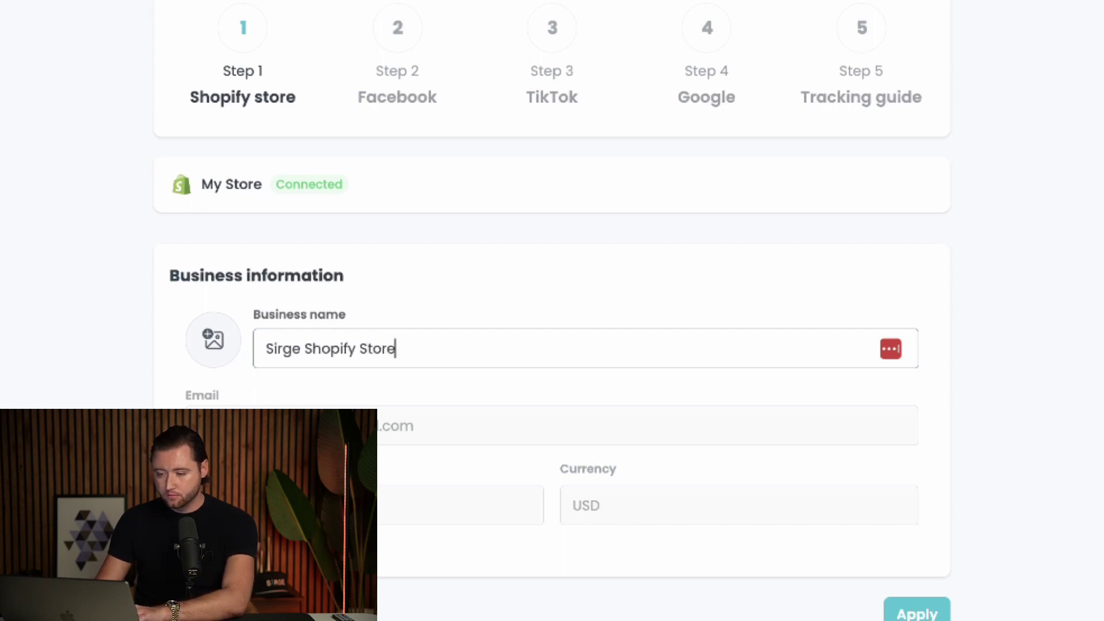
click(433, 375)
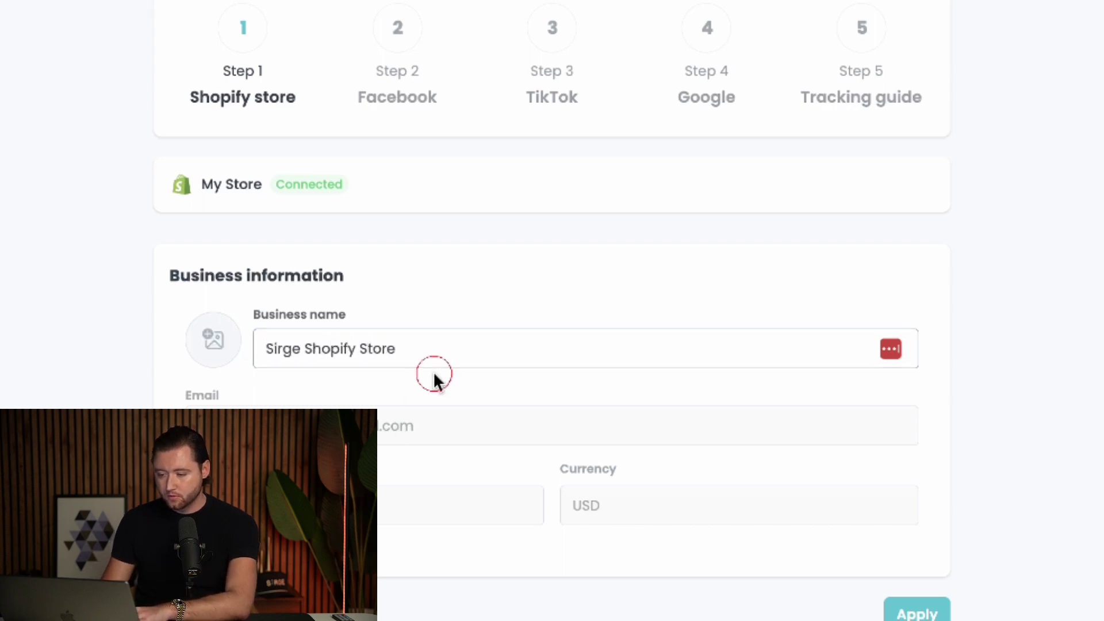
click(917, 613)
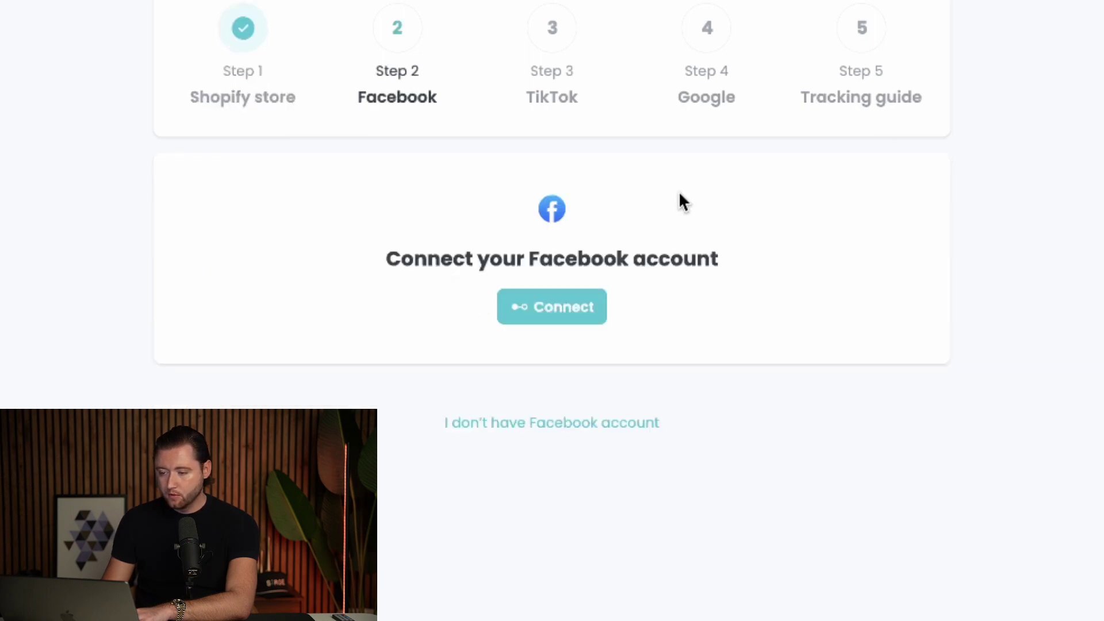
Link the Facebook account to Sirge, accepting Facebook's login and permission prompts.
click(562, 309)
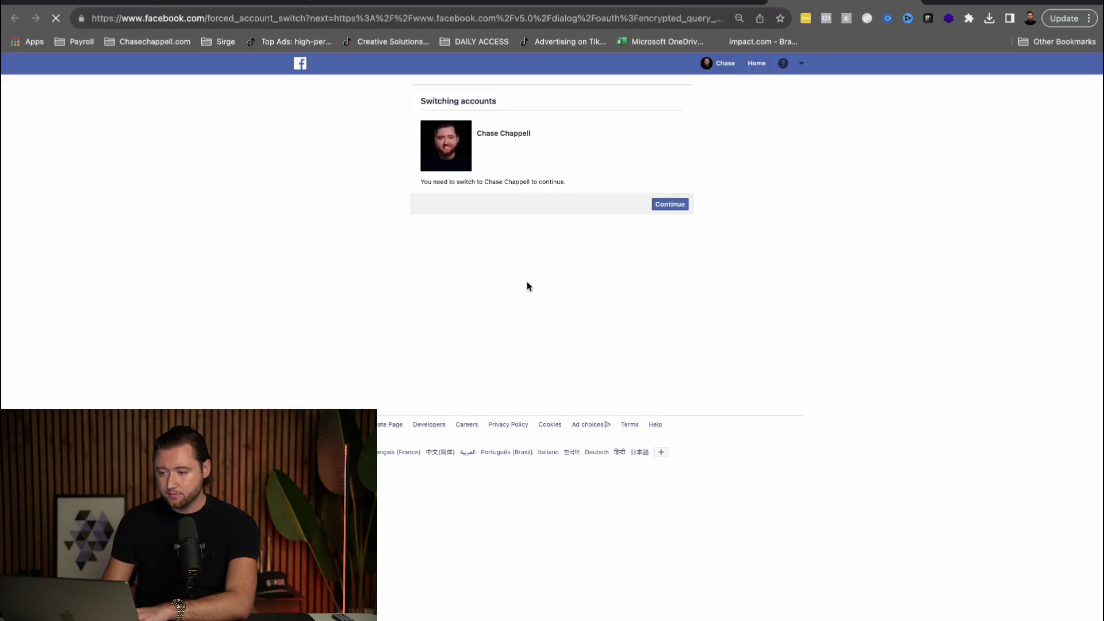
click(673, 206)
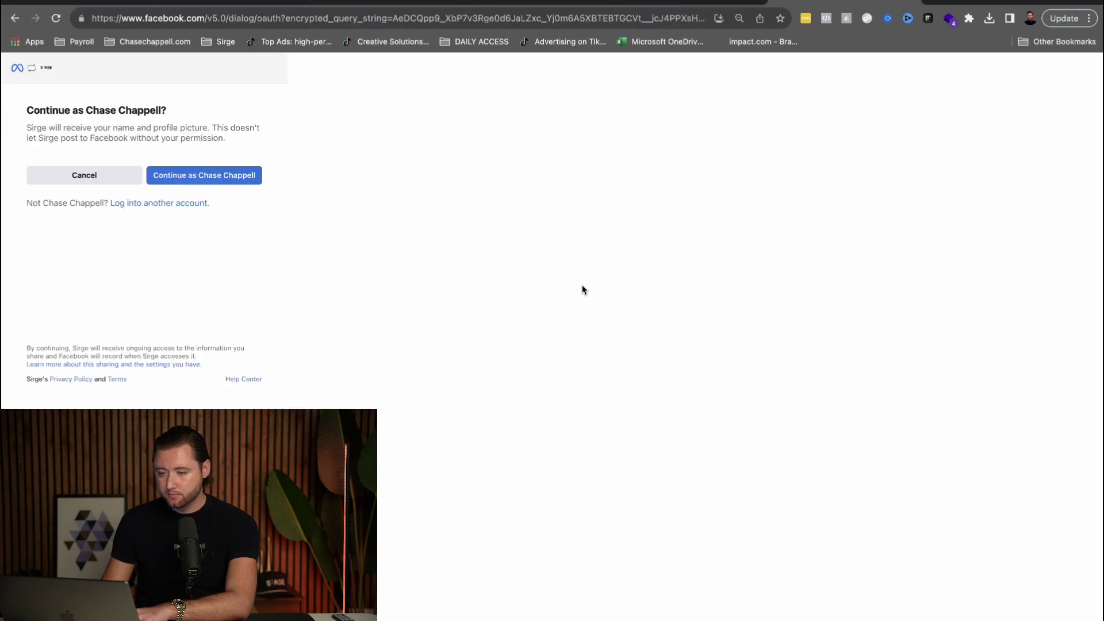
click(224, 186)
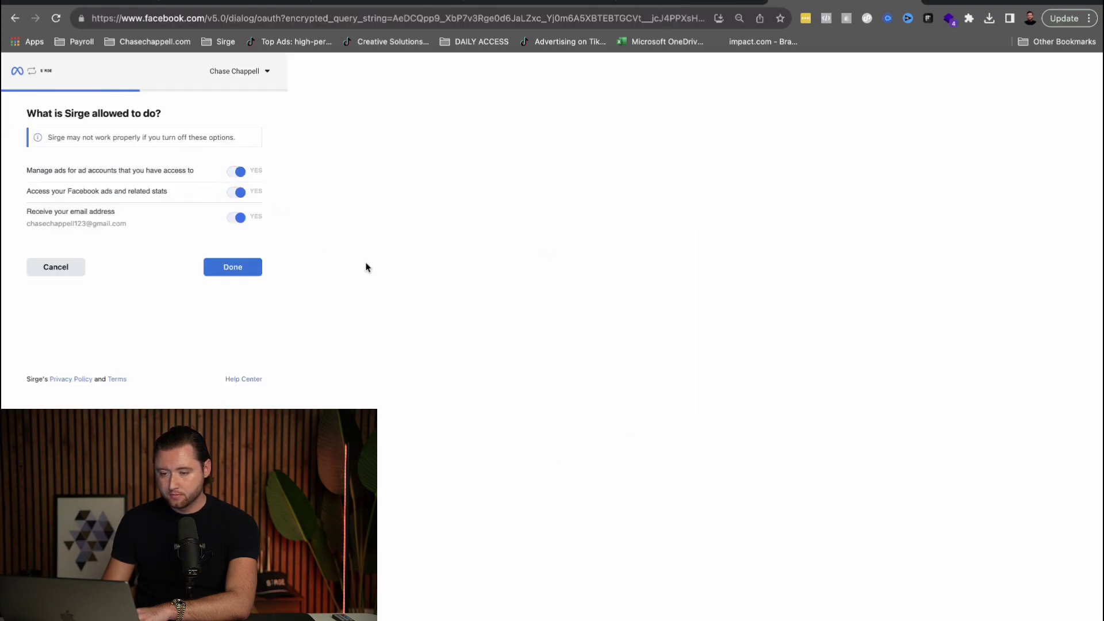
click(253, 272)
click(244, 201)
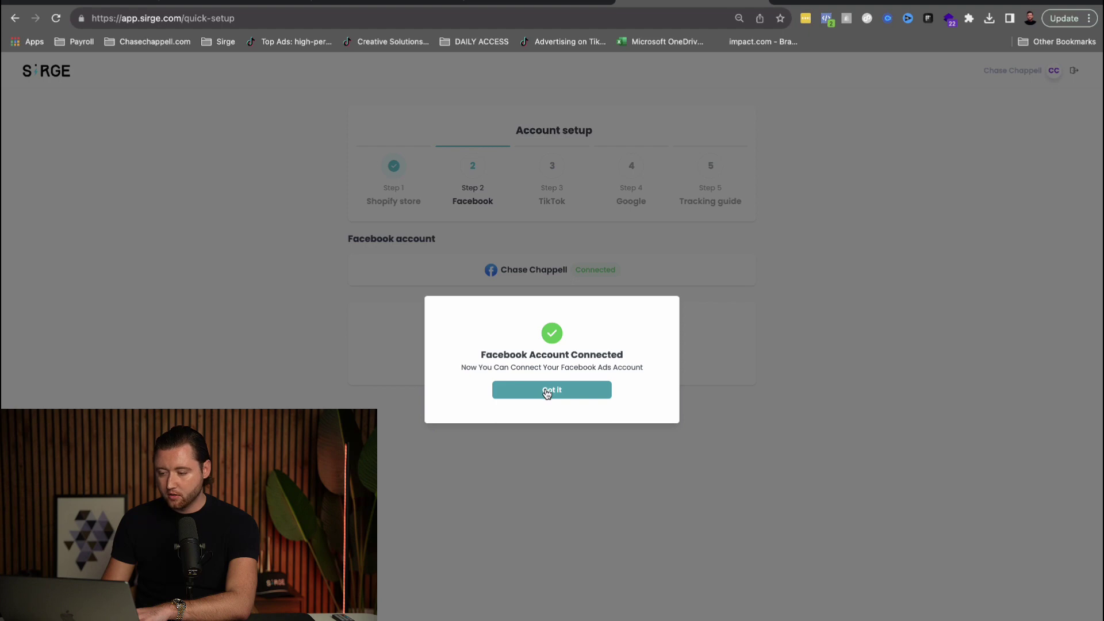
click(547, 391)
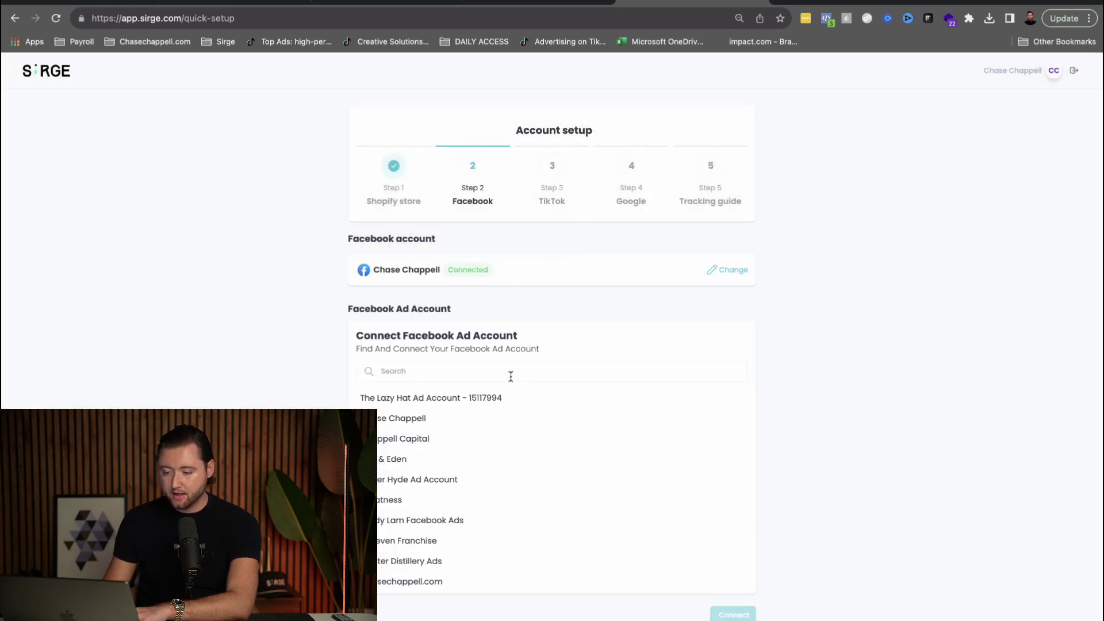
Search the ad accounts for 'chase' and connect the chosen Facebook ad account.
click(510, 371)
text(chase)
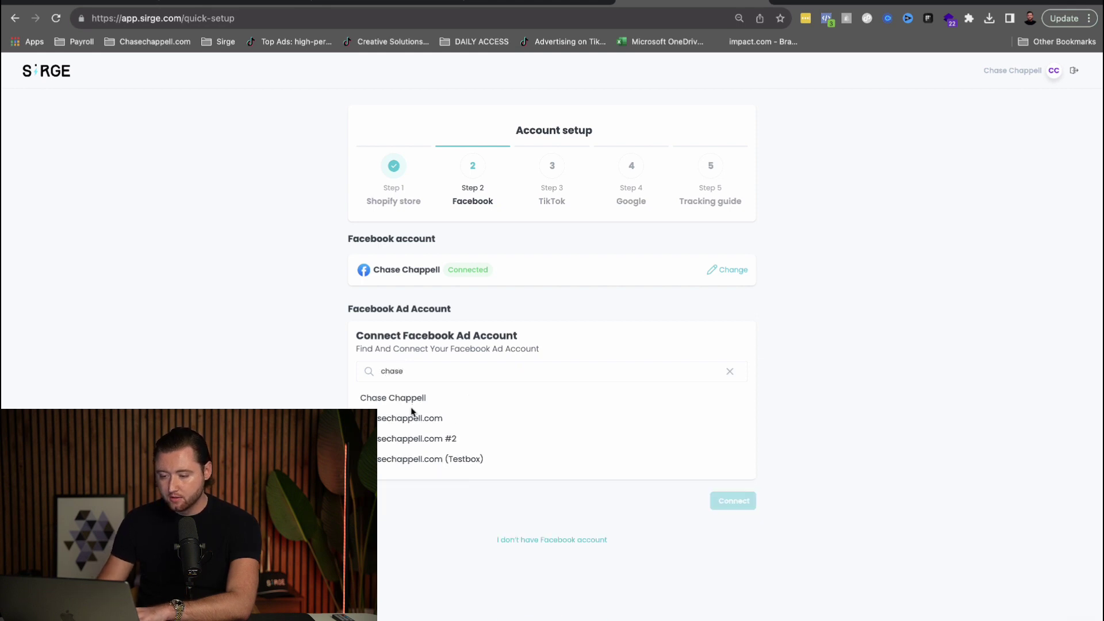
click(414, 420)
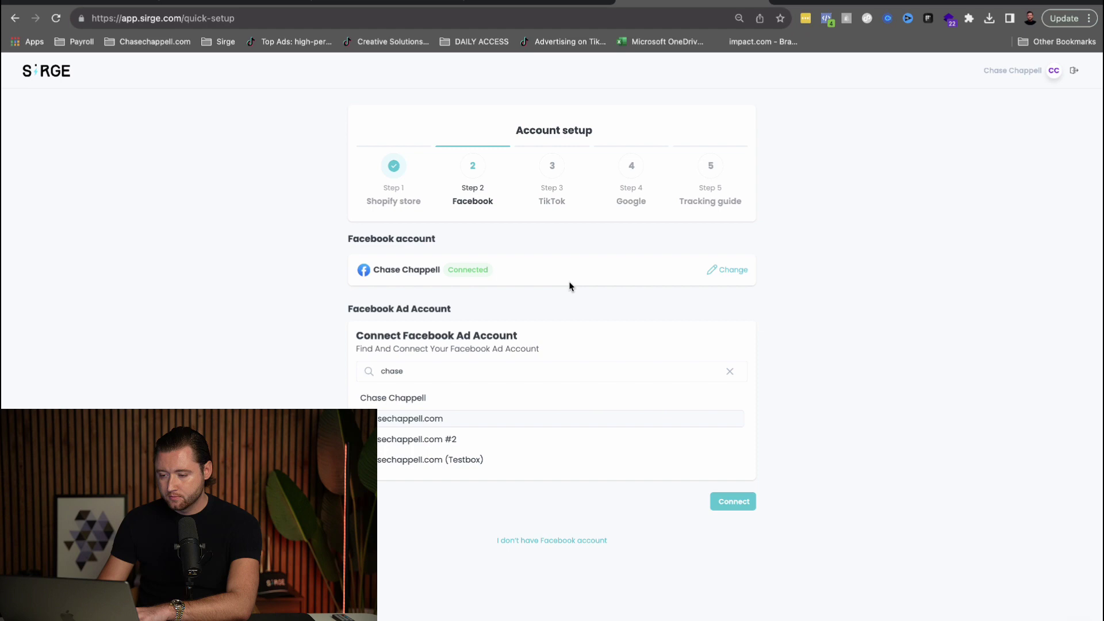
click(735, 505)
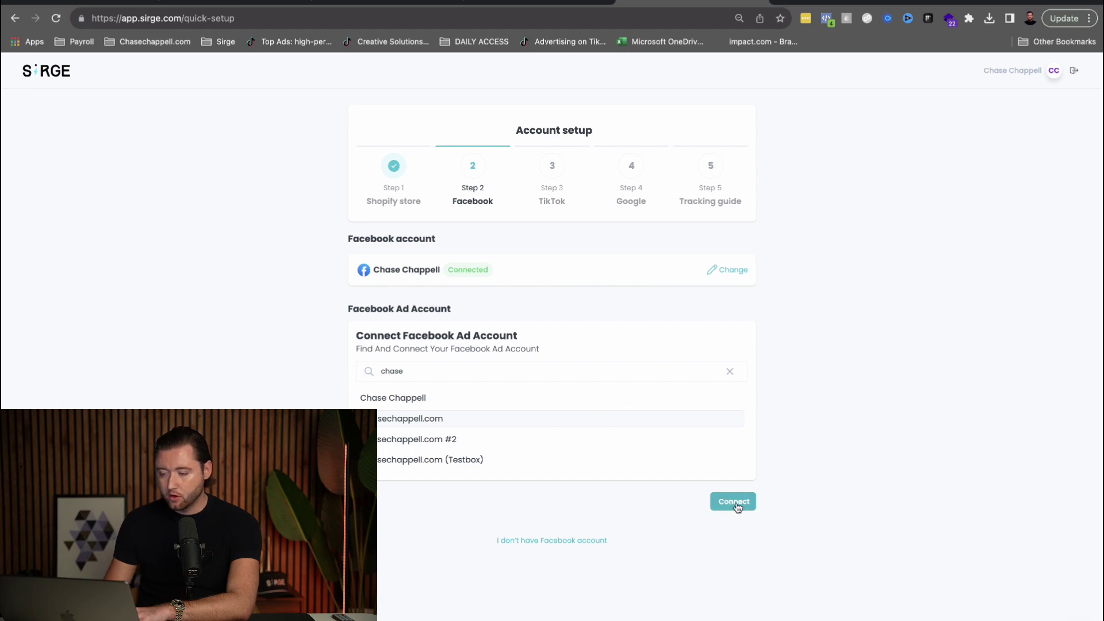
Connect the TikTok business account and authorize its ad account permissions.
click(737, 505)
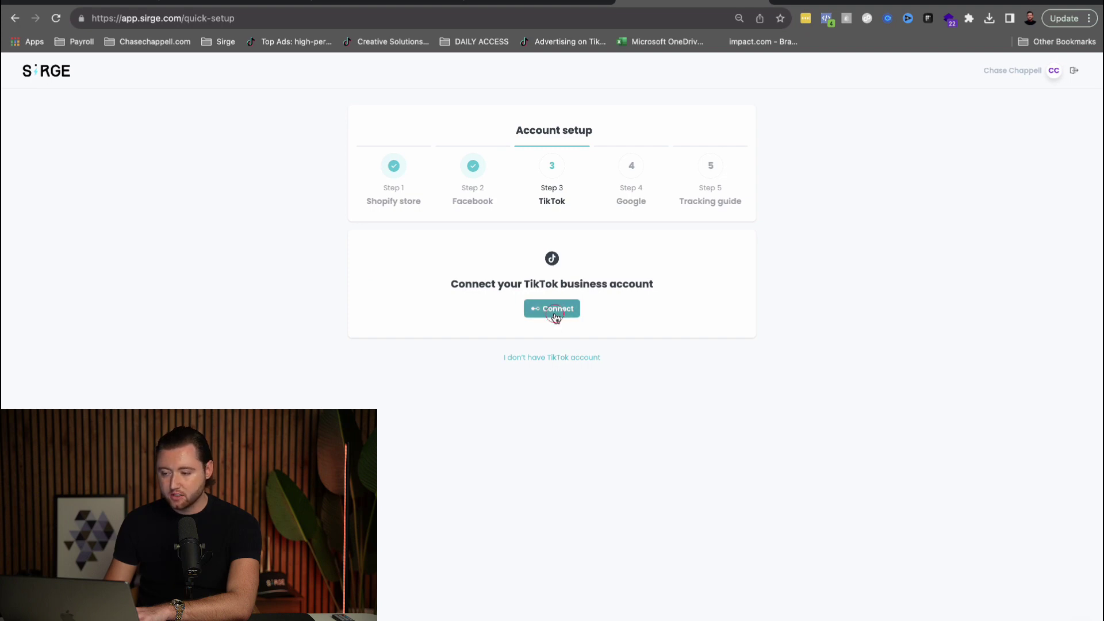
click(556, 317)
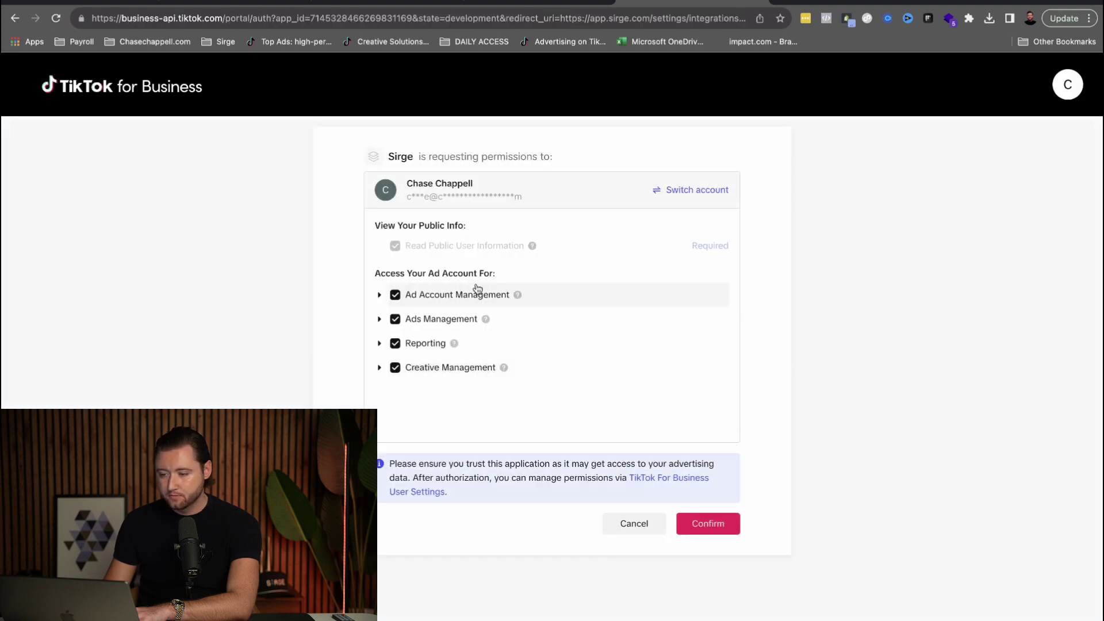
click(707, 524)
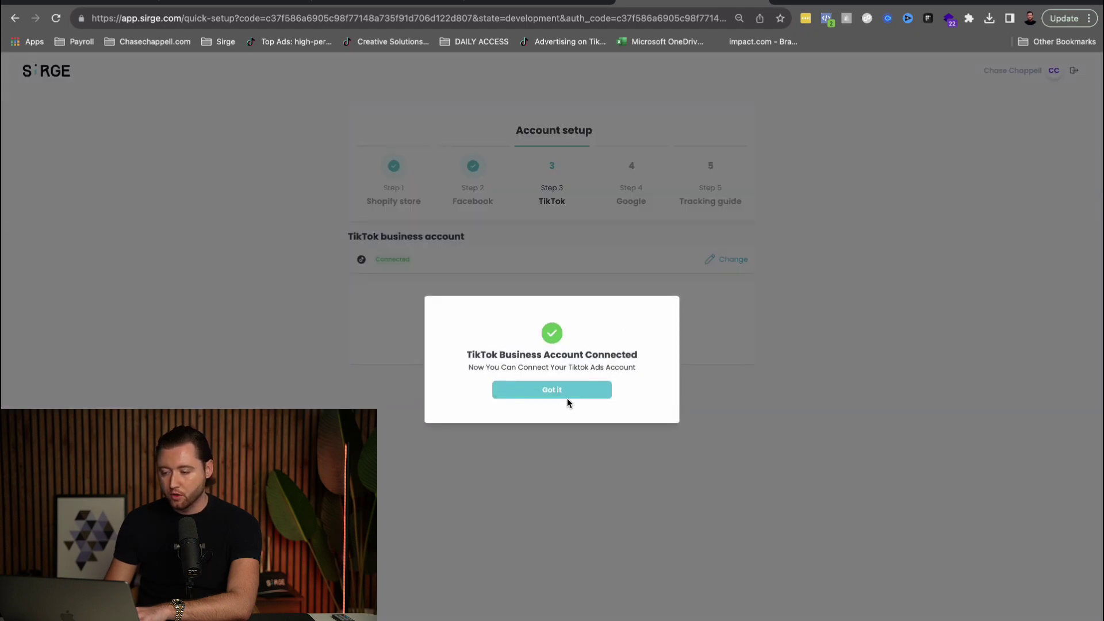
click(571, 396)
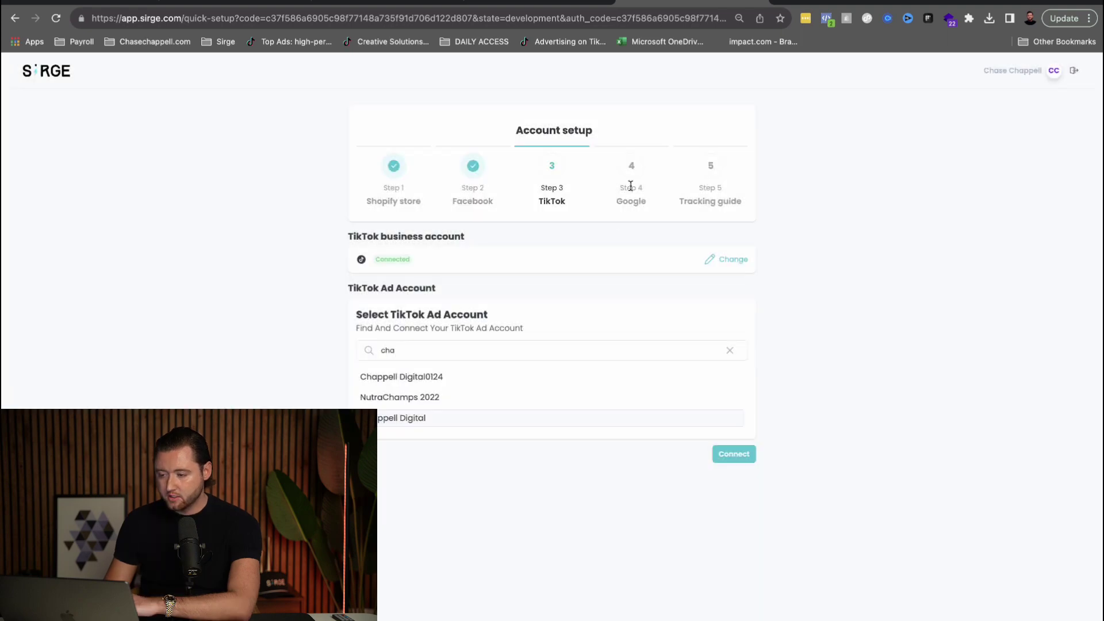
click(631, 185)
Sign in with a Google account and skip linking a Google ads account.
click(549, 310)
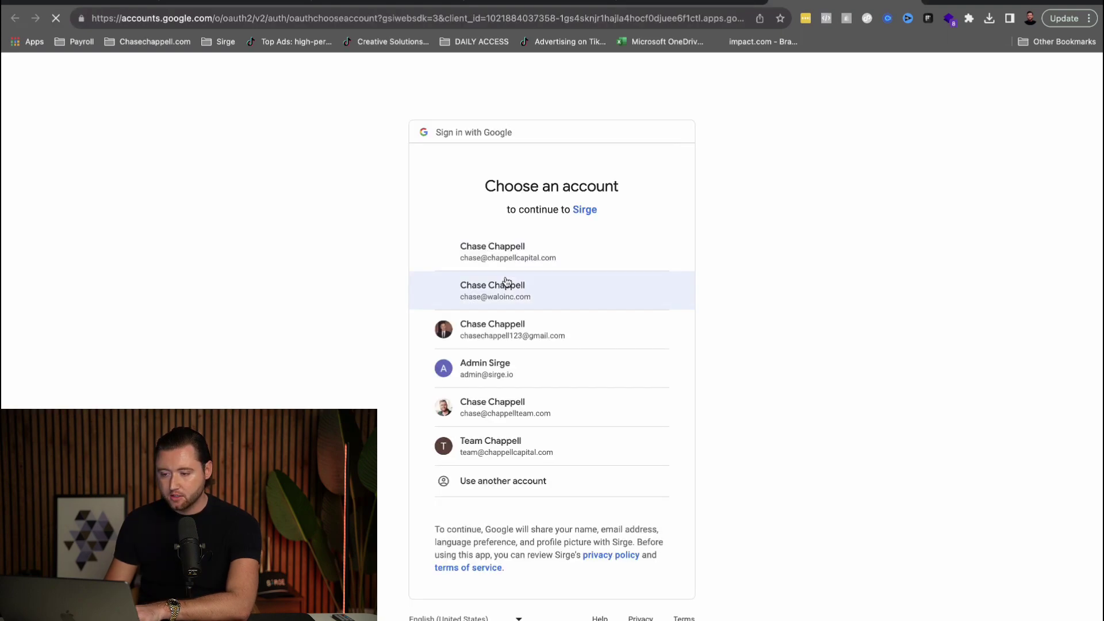
click(545, 257)
click(524, 390)
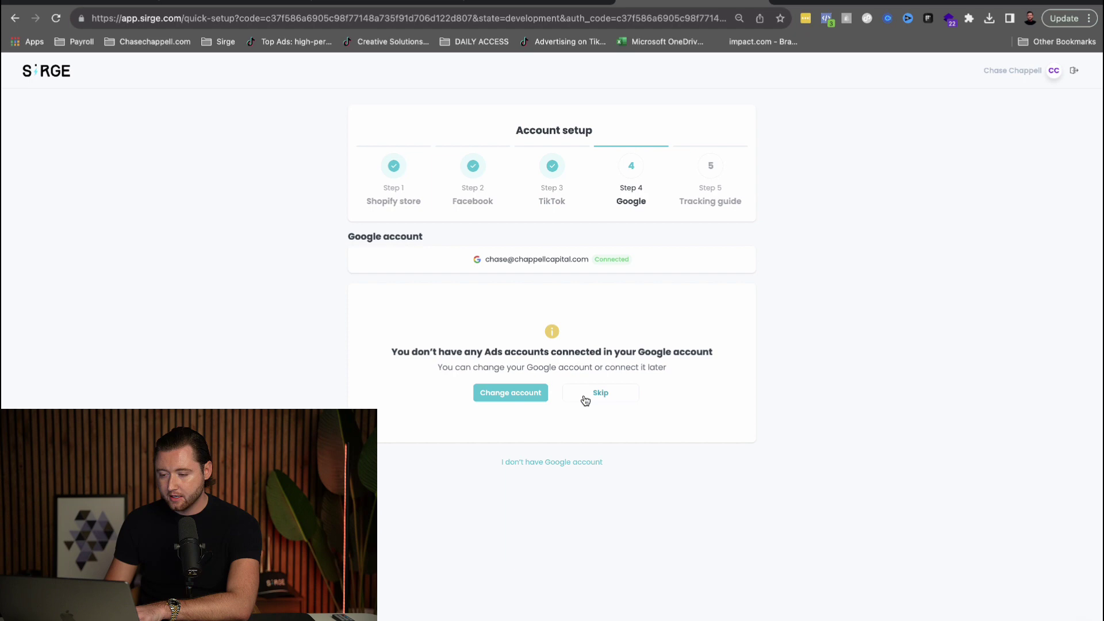
click(585, 399)
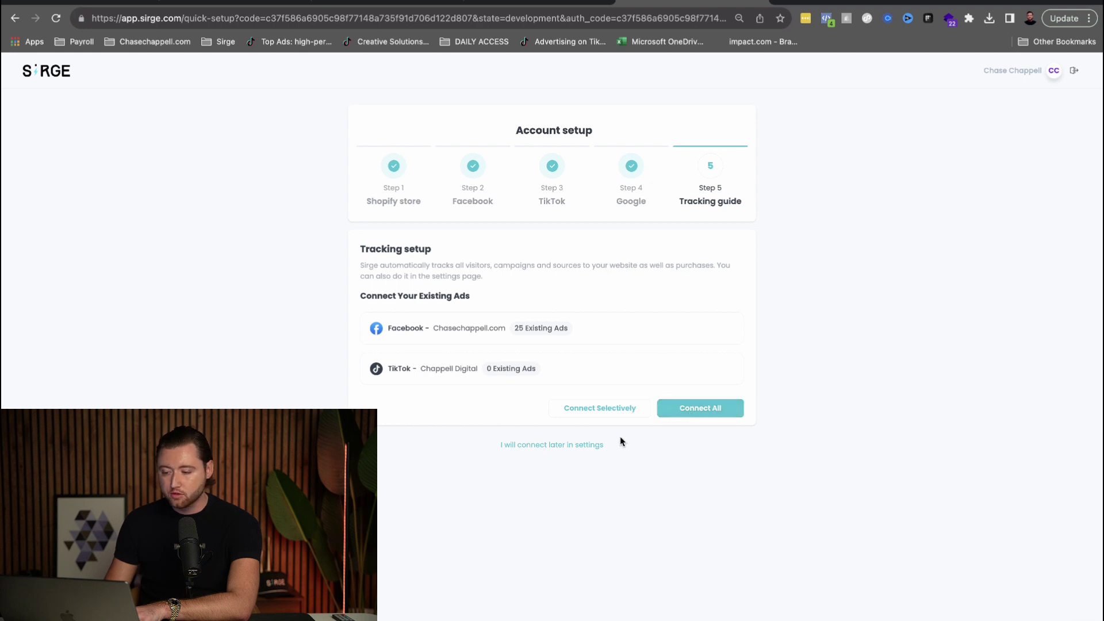
Connect all existing Facebook and TikTok ads, finish the tour, and open Sirge Shopify Store.
click(703, 415)
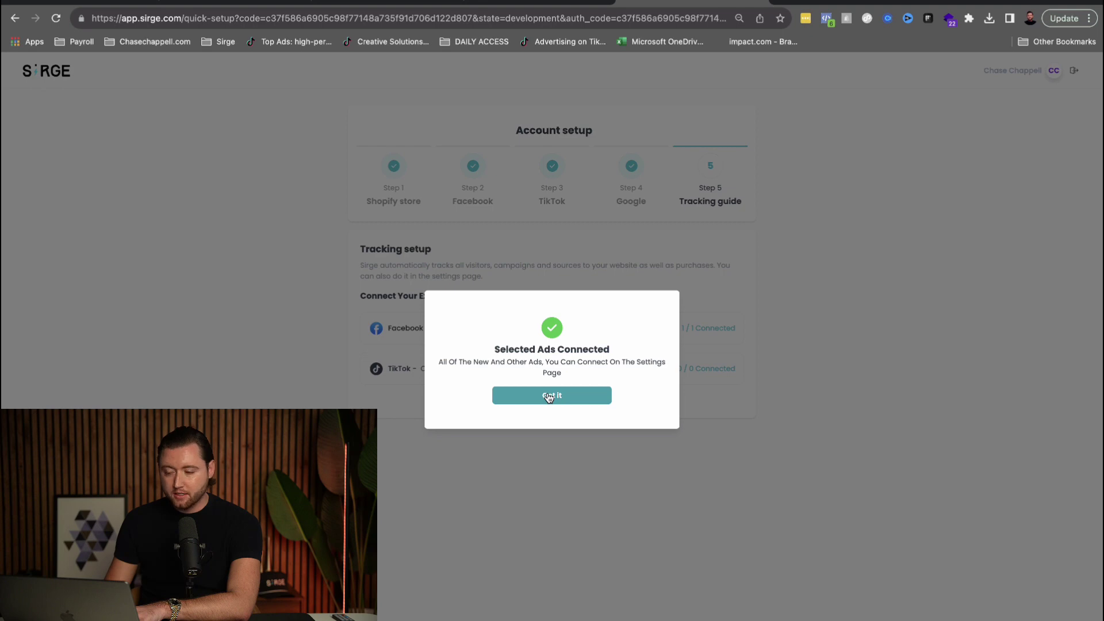
click(549, 397)
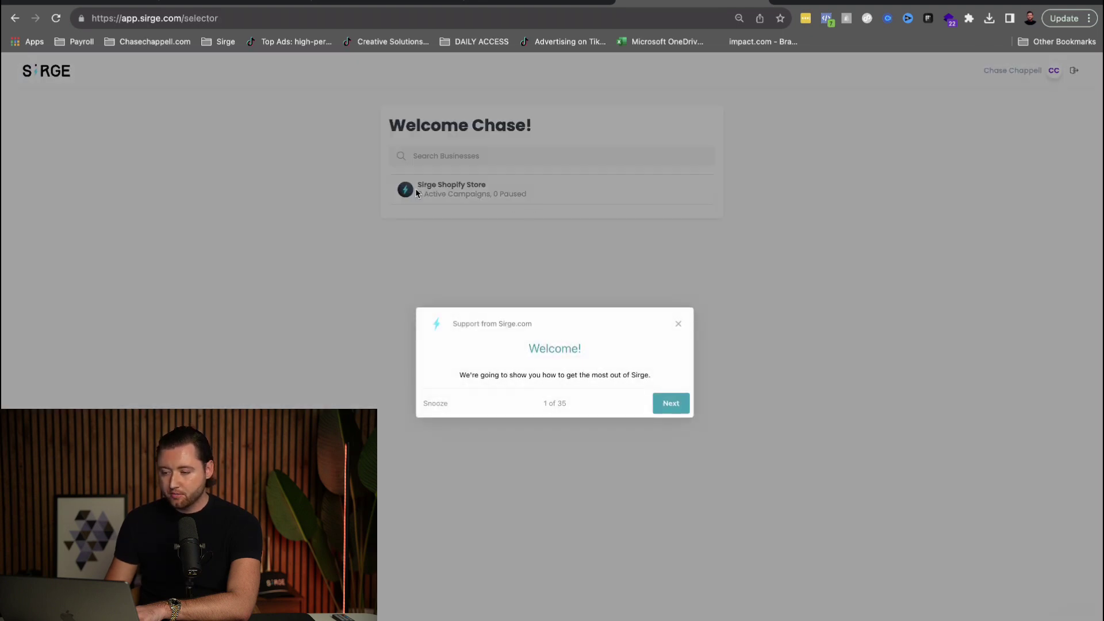
click(665, 405)
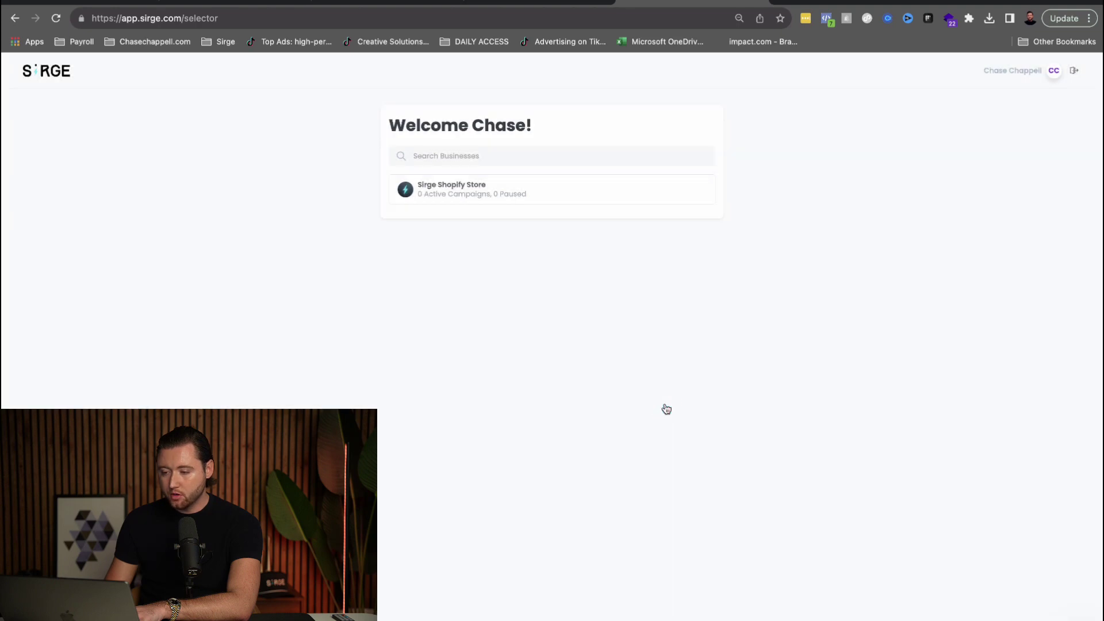
click(479, 189)
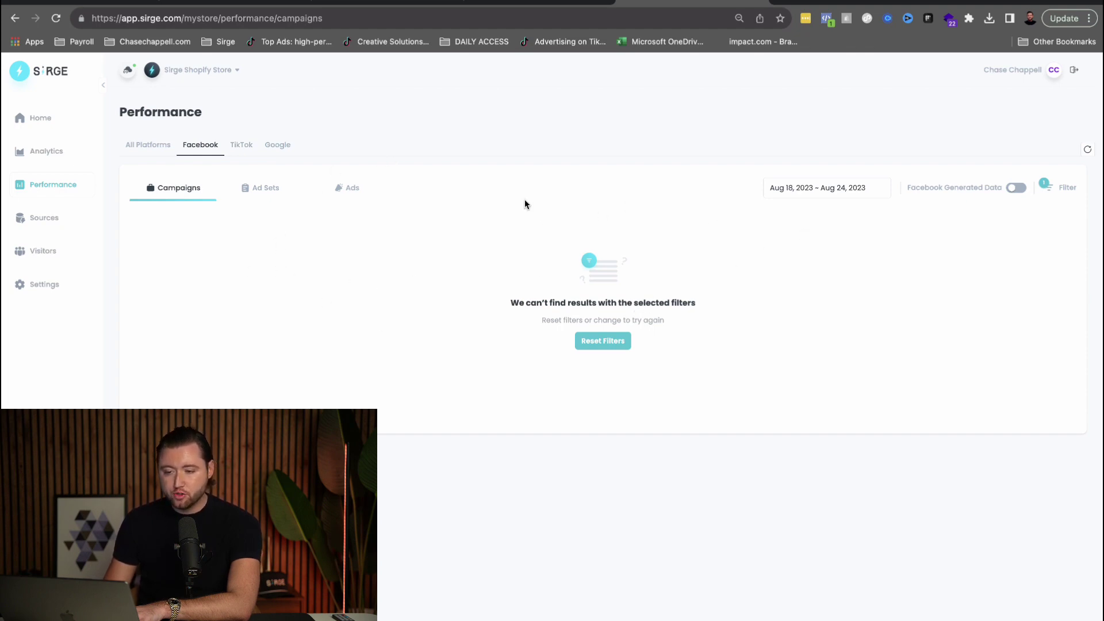
Check the TikTok and Google tabs, then review Facebook campaign columns and the $77.02 cost per order.
click(240, 150)
click(272, 148)
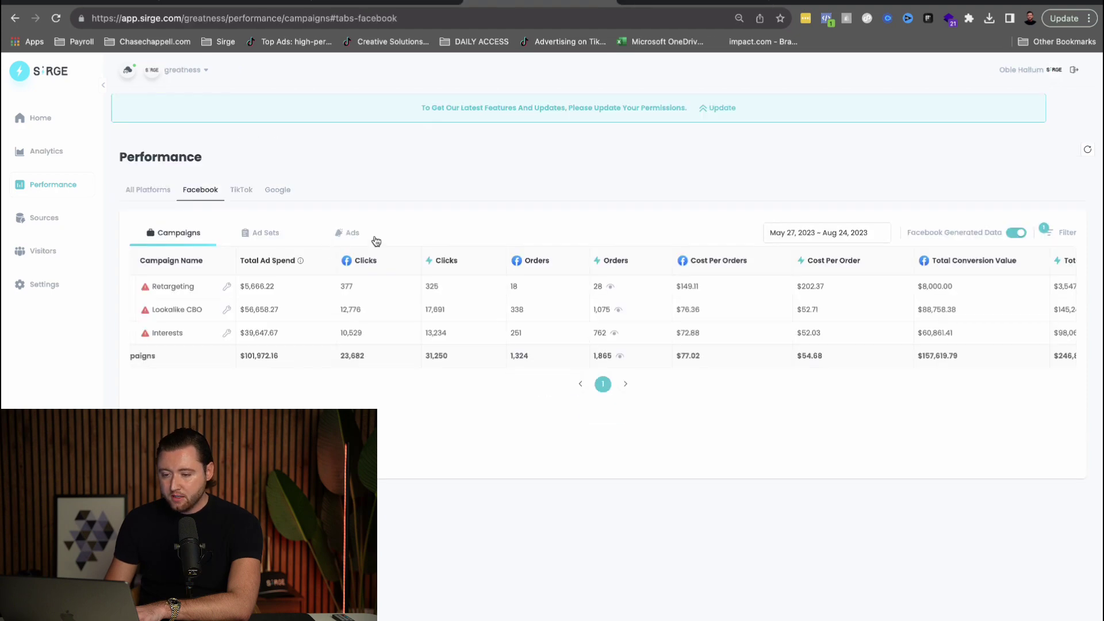
scroll(419, 328, right, 3)
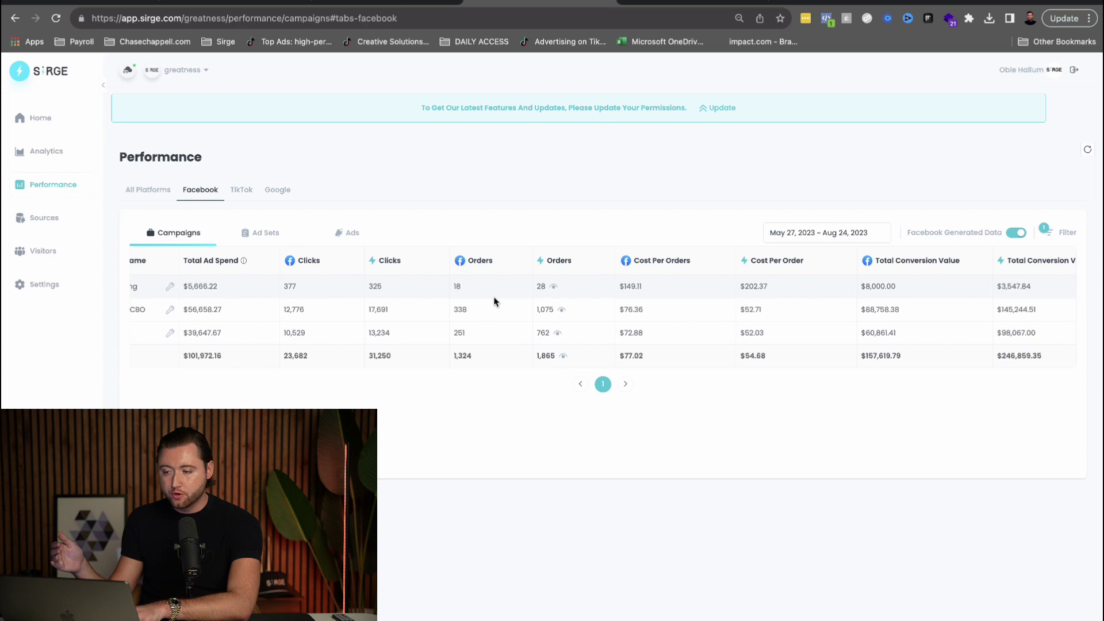
scroll(514, 310, right, 3)
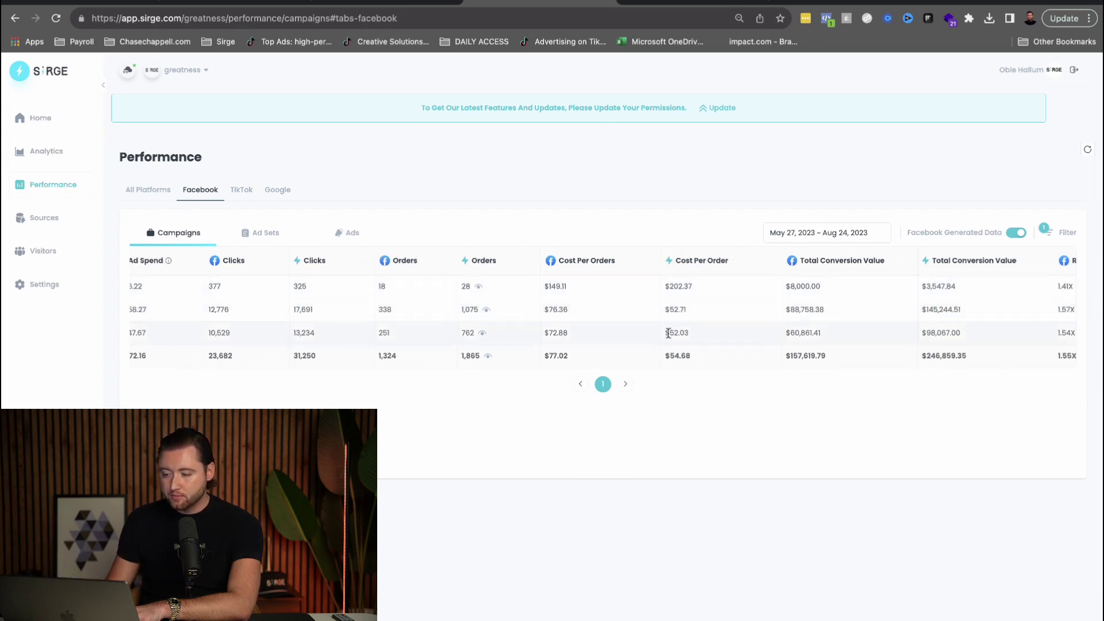
click(546, 357)
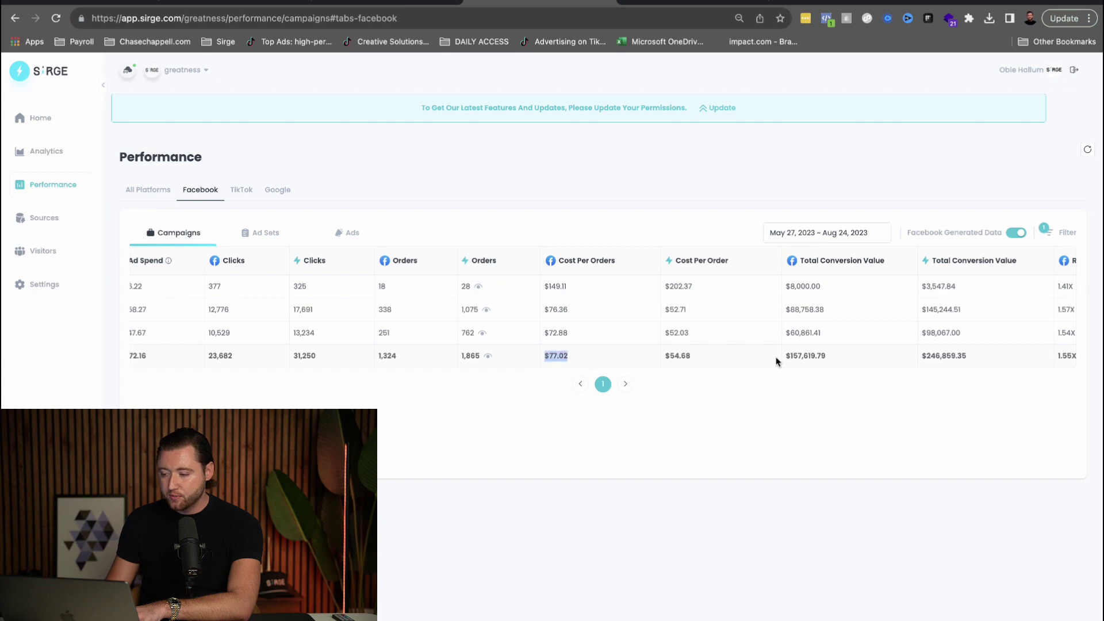
click(871, 233)
Filter campaigns to Today (Aug 25, 2023) and highlight the 1.57X and 0.55X ROAS totals.
click(701, 266)
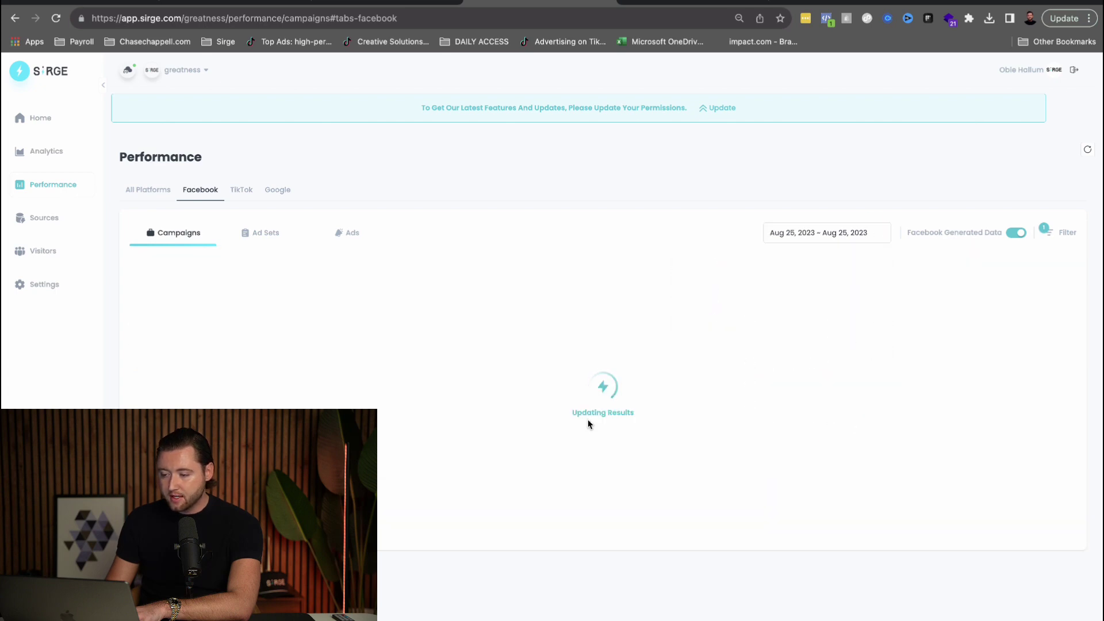
scroll(655, 362, right, 2)
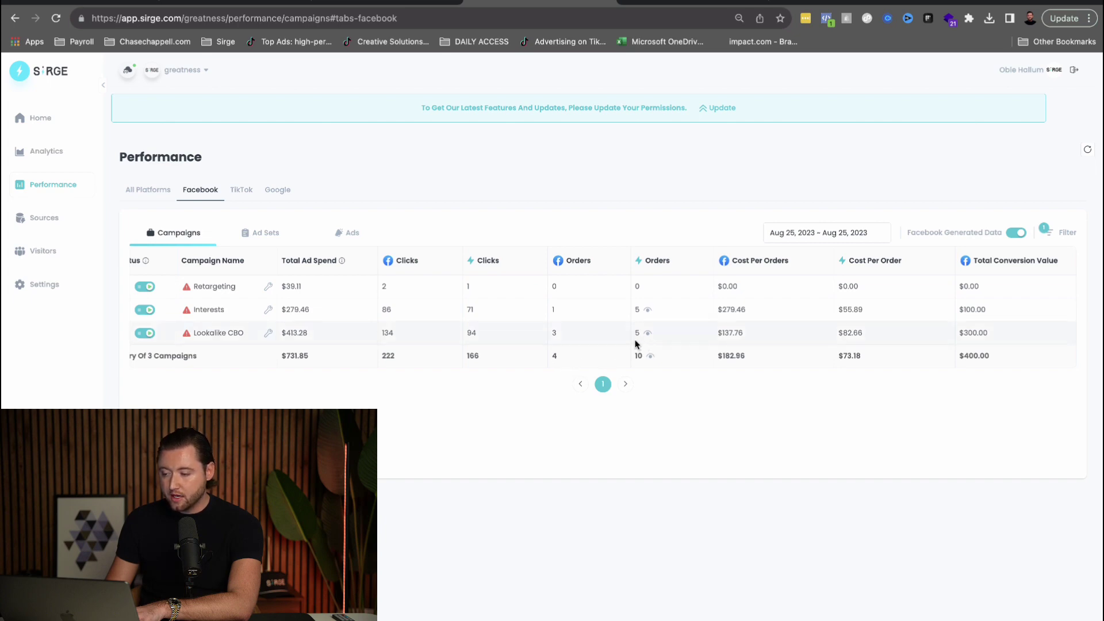
scroll(666, 341, right, 10)
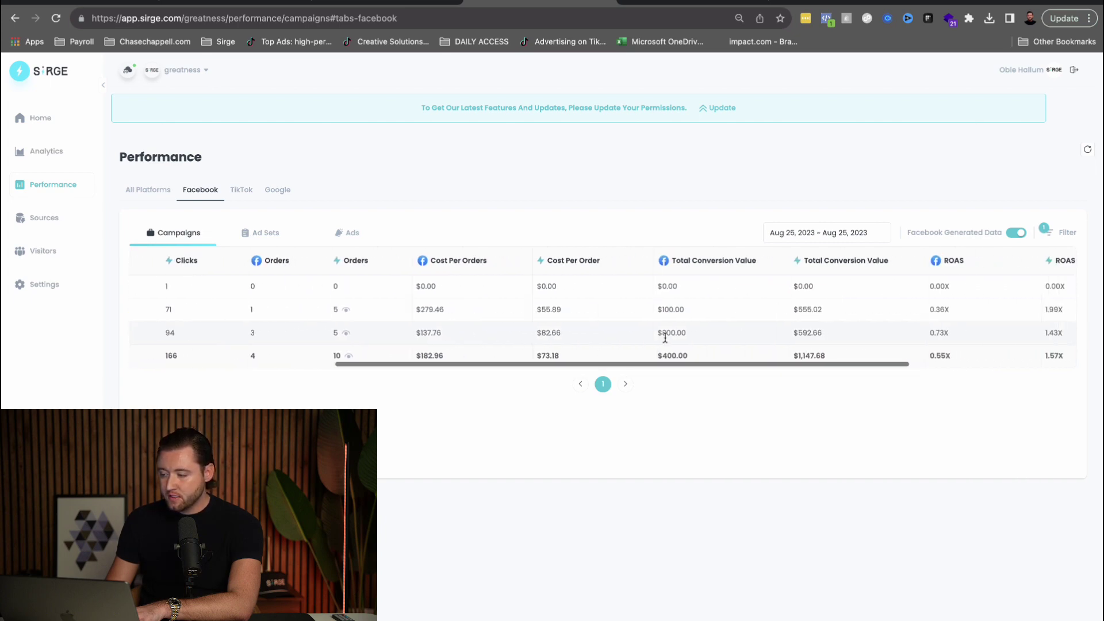
double_click(1000, 355)
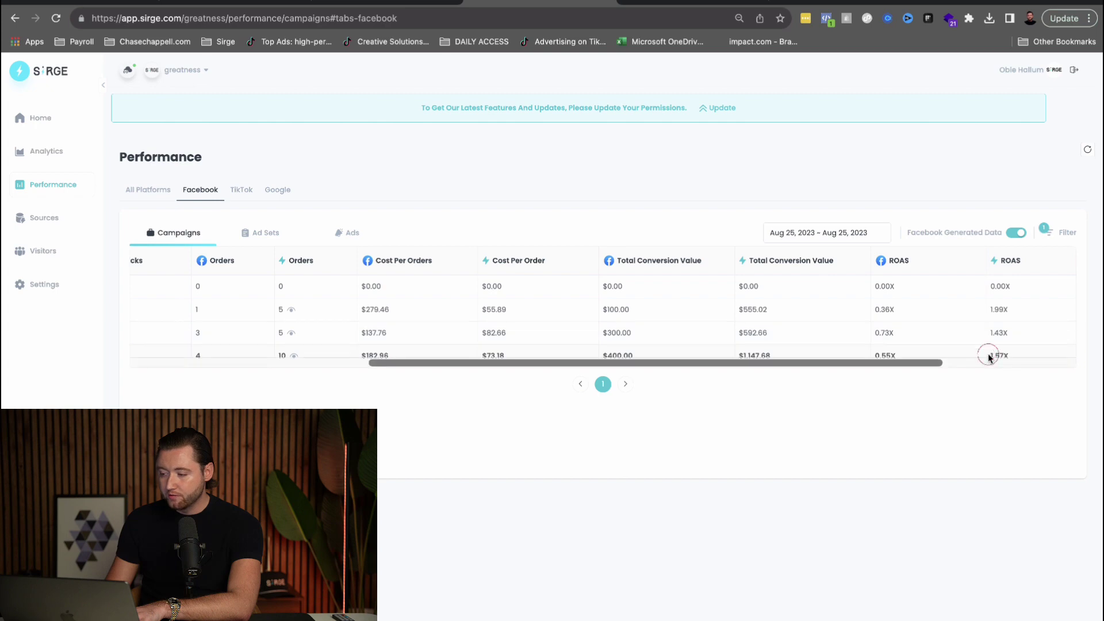
drag(902, 358, 876, 355)
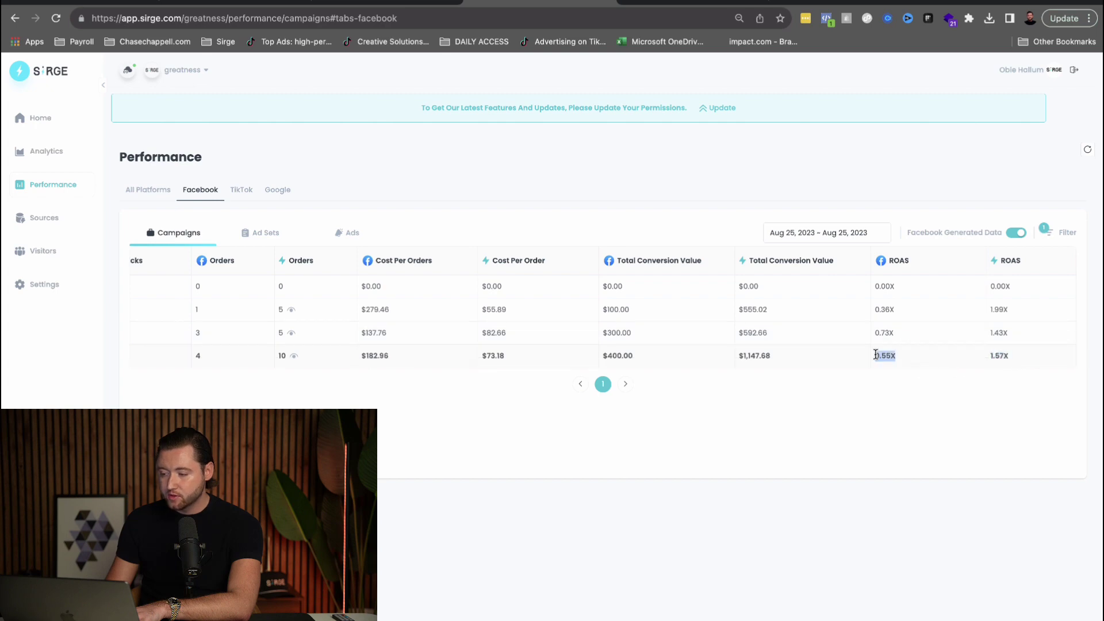
click(911, 368)
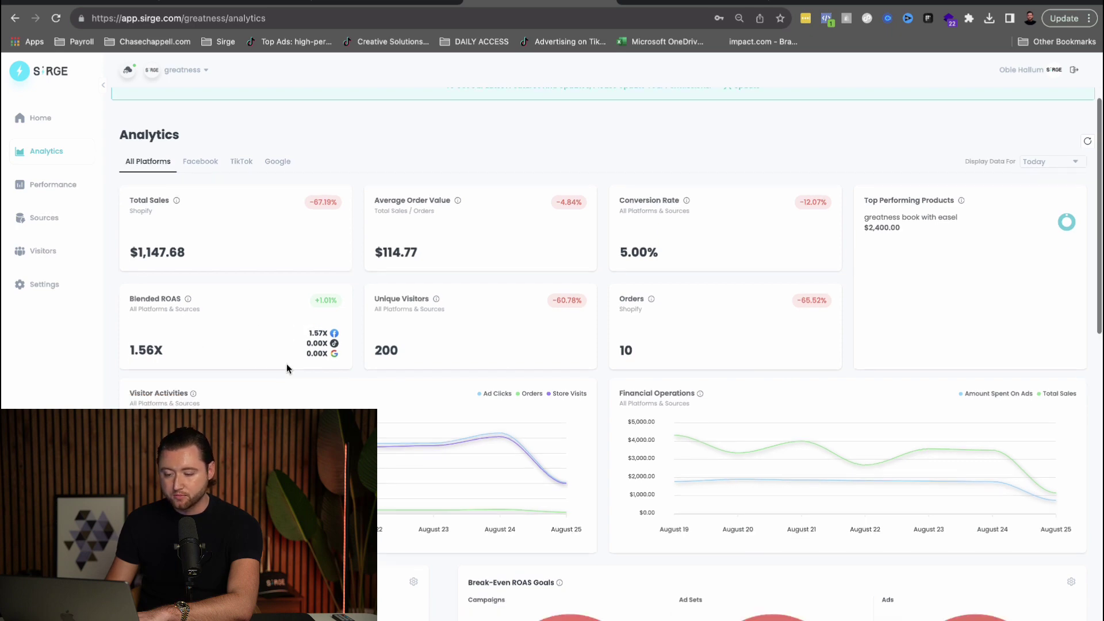
Scroll through the Analytics metric cards, charts, and Visitors and Sources sections (3,305 visitors).
scroll(286, 368, down, 5)
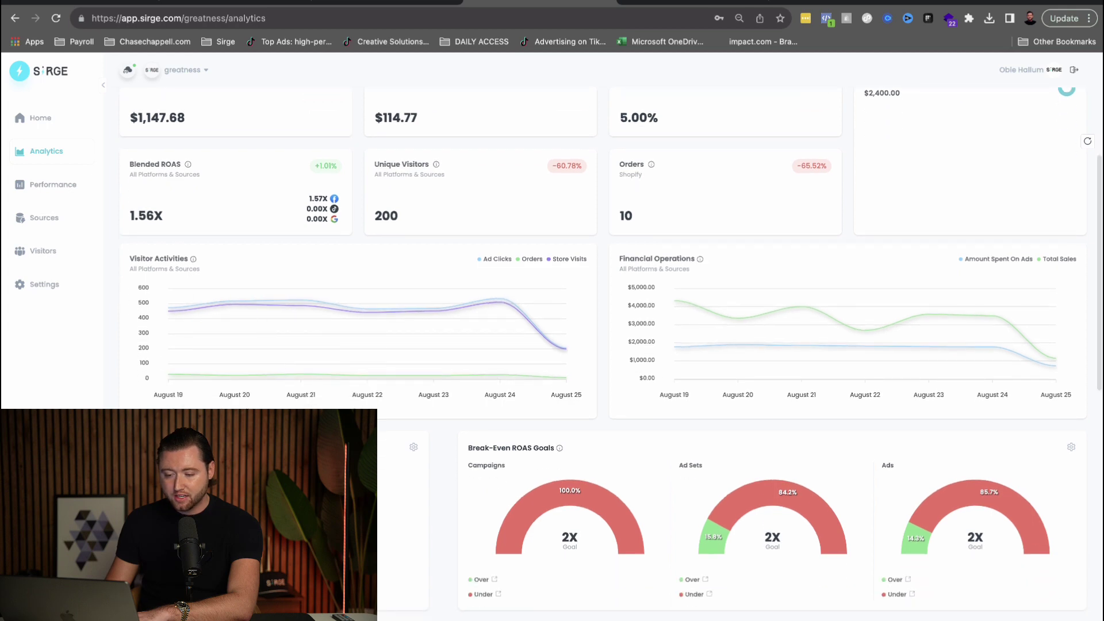
scroll(612, 354, down, 2)
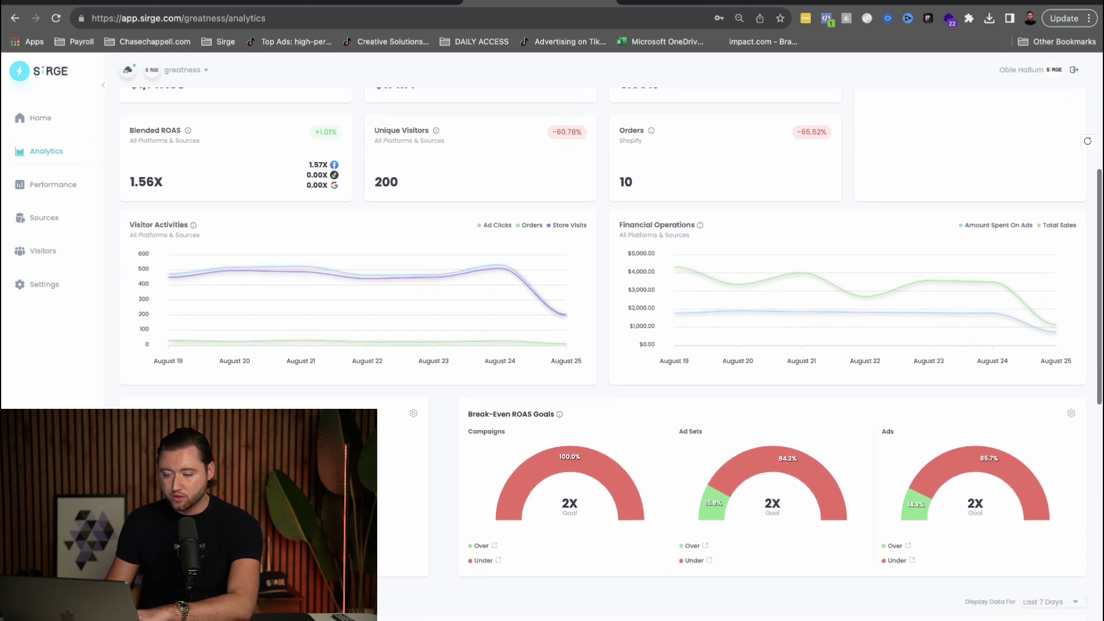
scroll(612, 353, down, 1)
scroll(611, 354, down, 2)
scroll(612, 354, down, 3)
scroll(612, 353, down, 1)
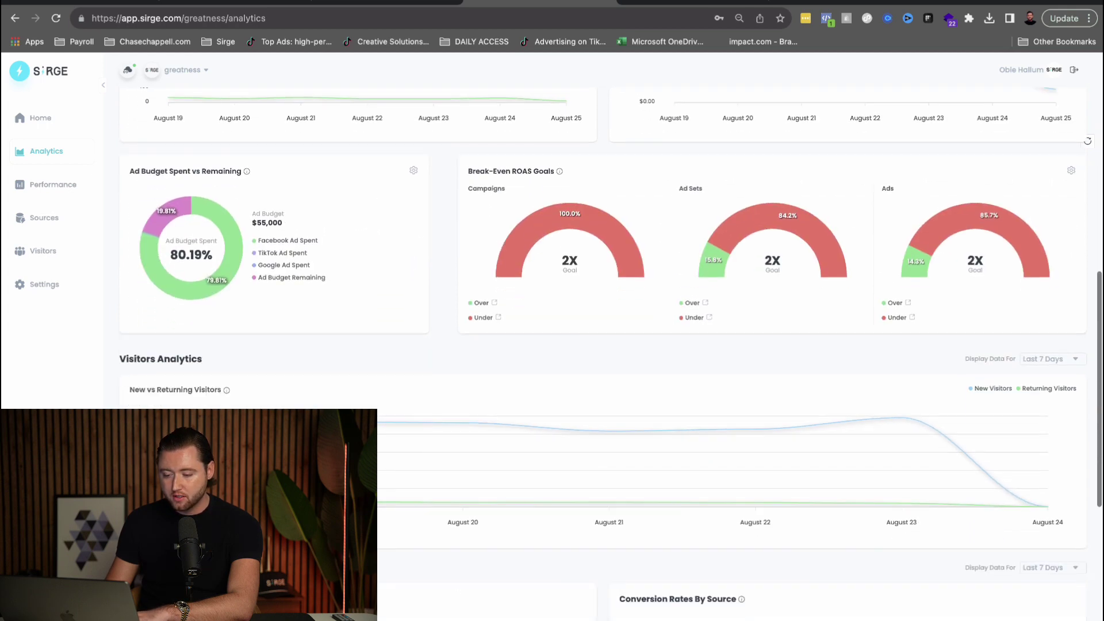
scroll(611, 354, down, 1)
scroll(611, 354, down, 2)
scroll(611, 354, down, 1)
scroll(602, 491, up, 1)
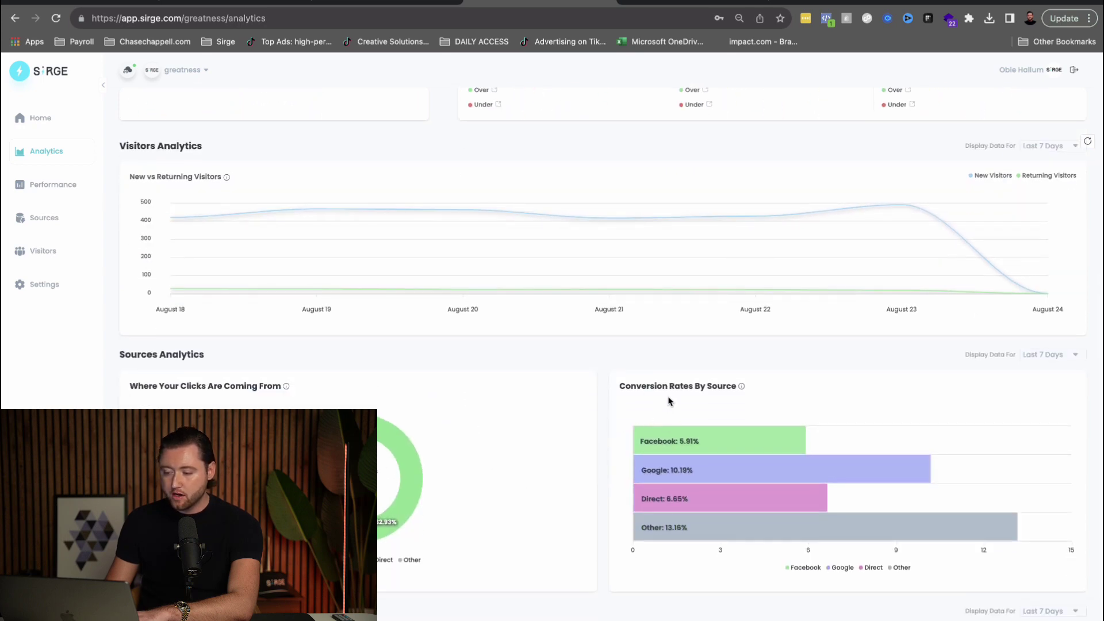
scroll(666, 436, up, 5)
scroll(666, 436, up, 5)
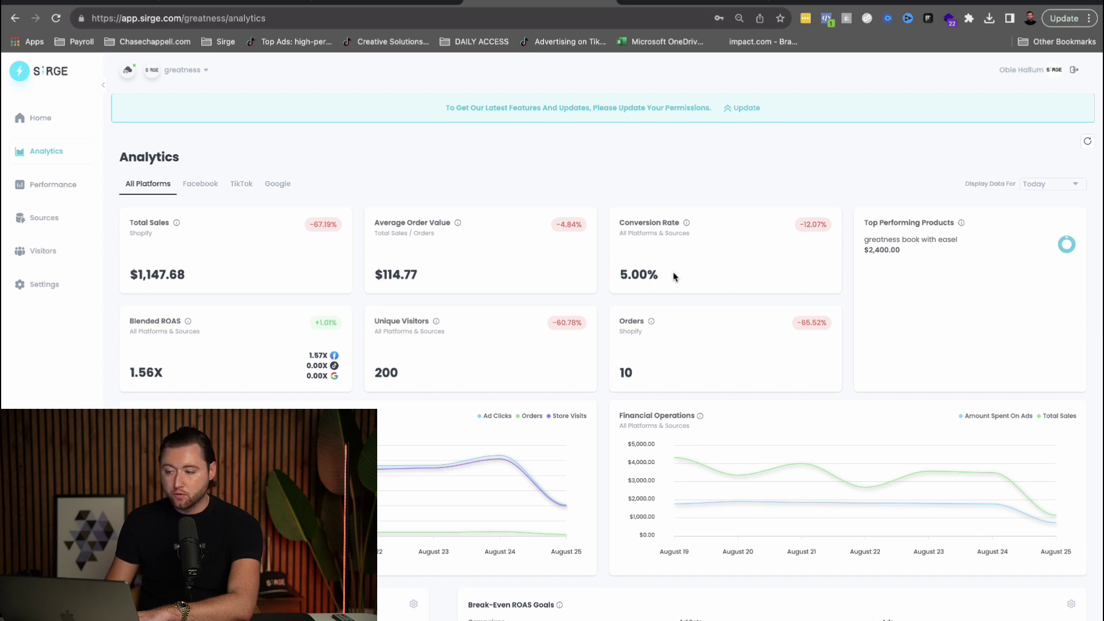
scroll(675, 276, down, 10)
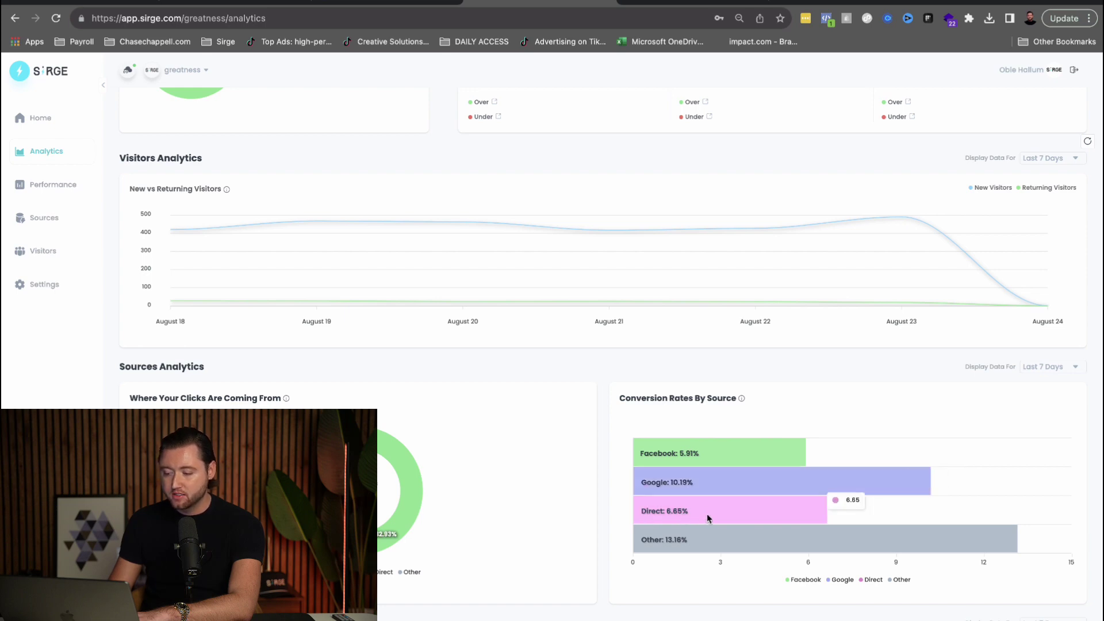
mouse_move(777, 540)
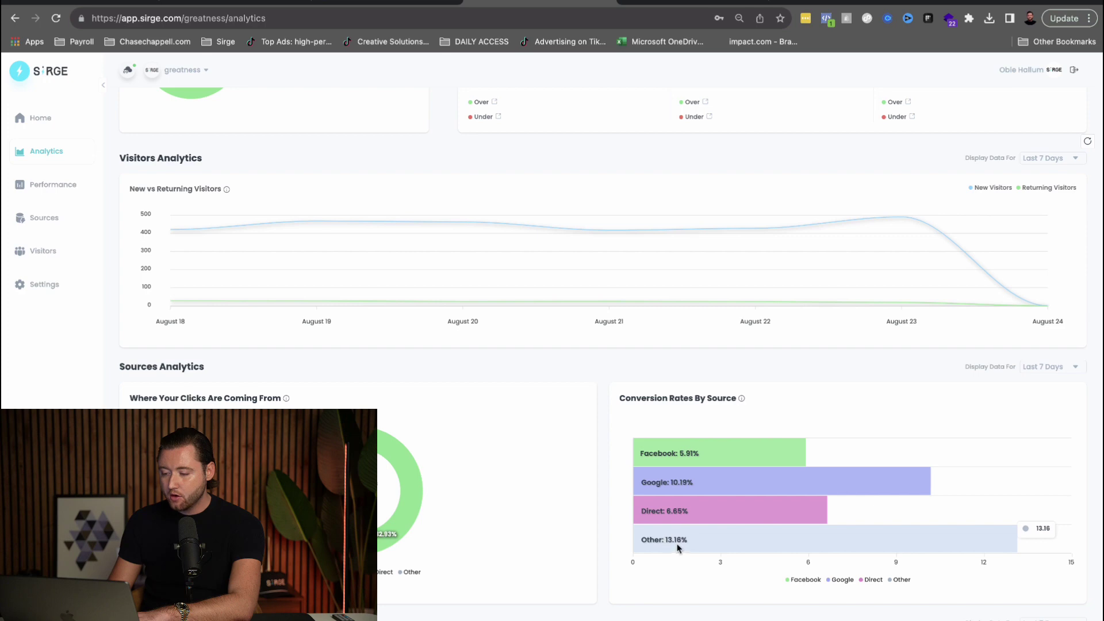
scroll(684, 555, down, 3)
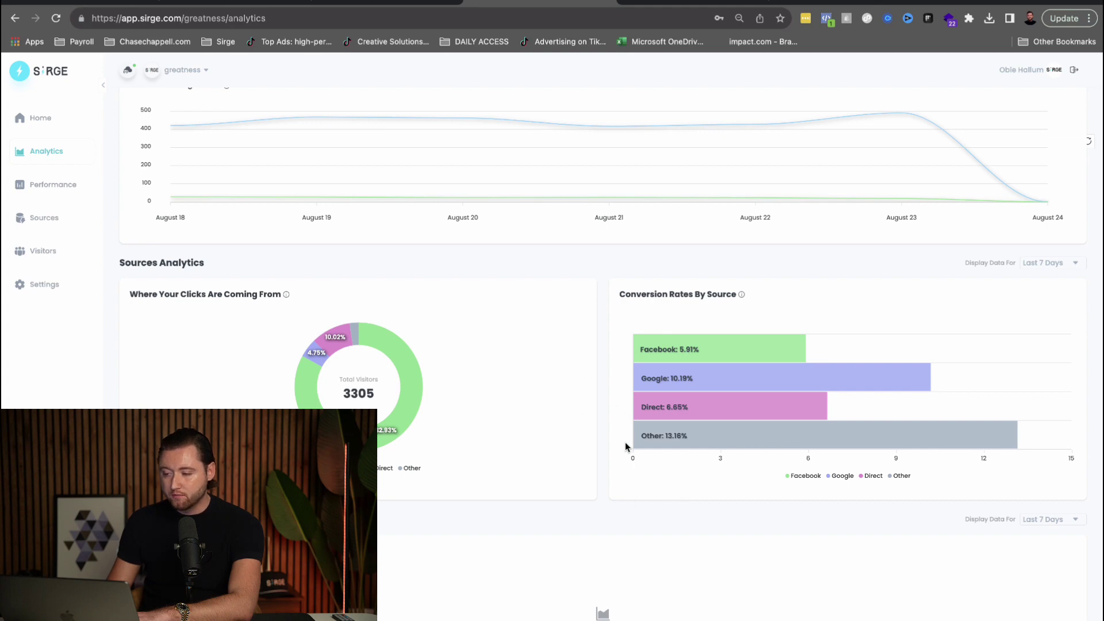
scroll(626, 447, down, 1)
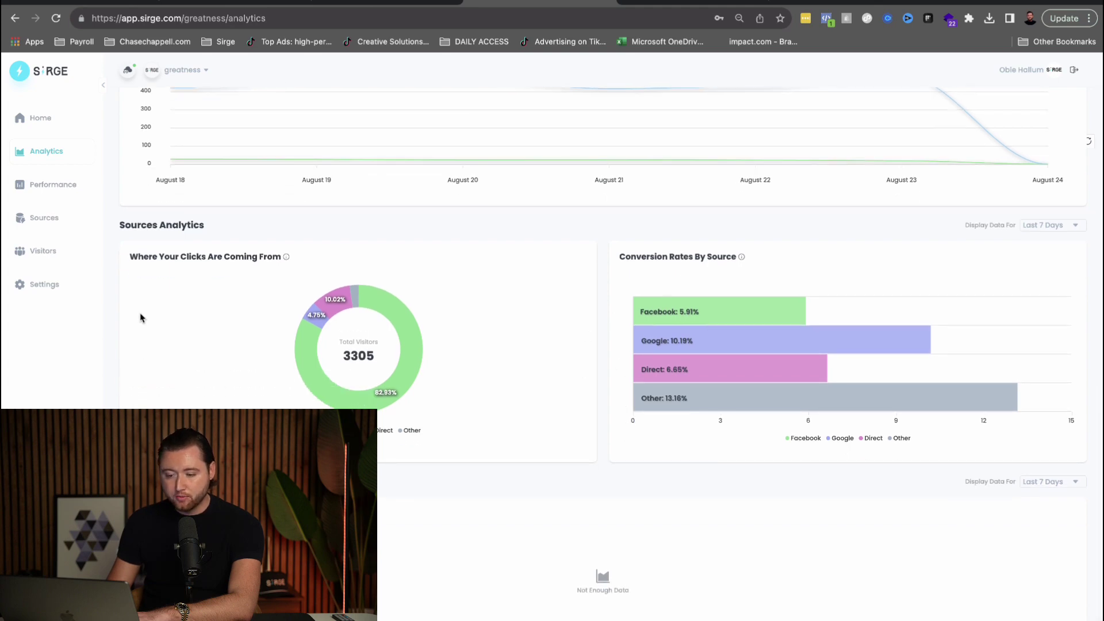
scroll(171, 382, down, 5)
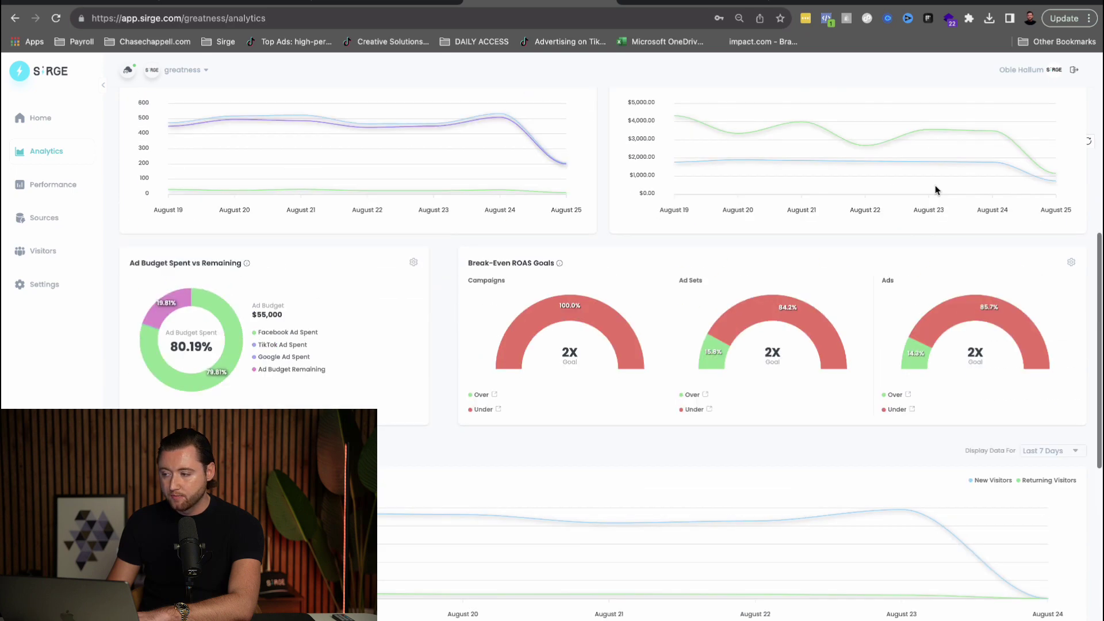
Review the linked Facebook, TikTok and Google accounts and ad tracking showing 23 Facebook ads.
click(44, 284)
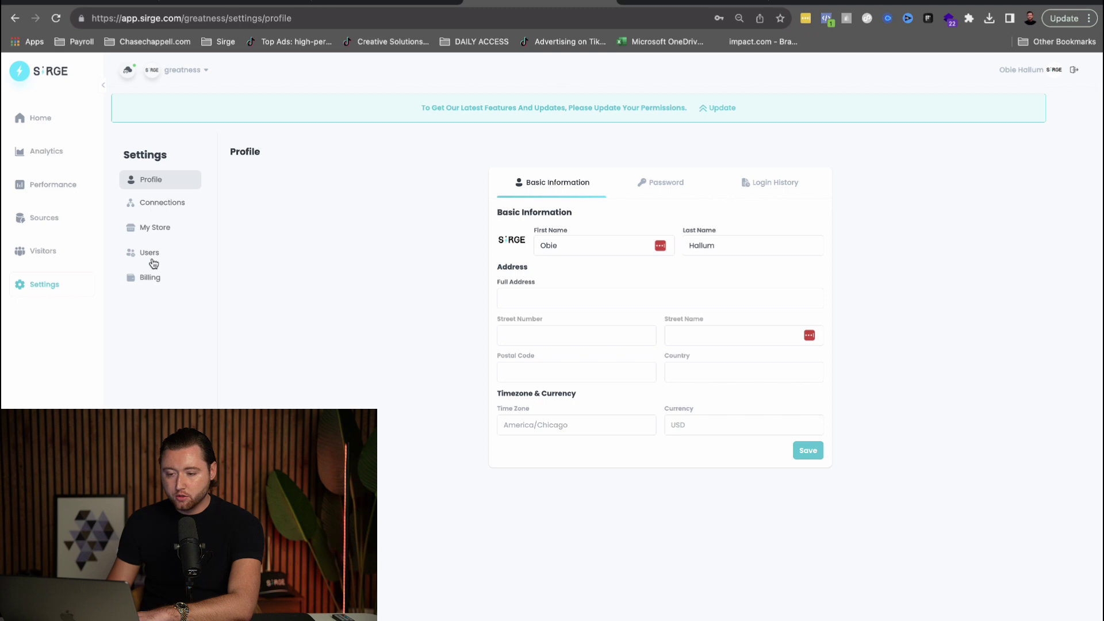
click(165, 212)
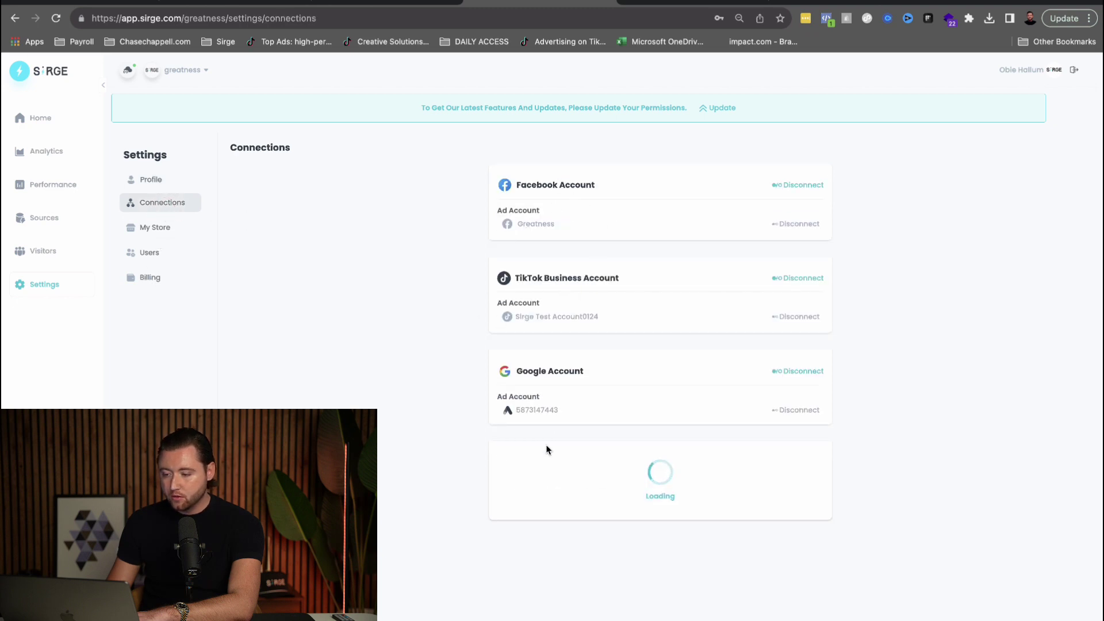
scroll(547, 450, down, 2)
scroll(614, 442, down, 1)
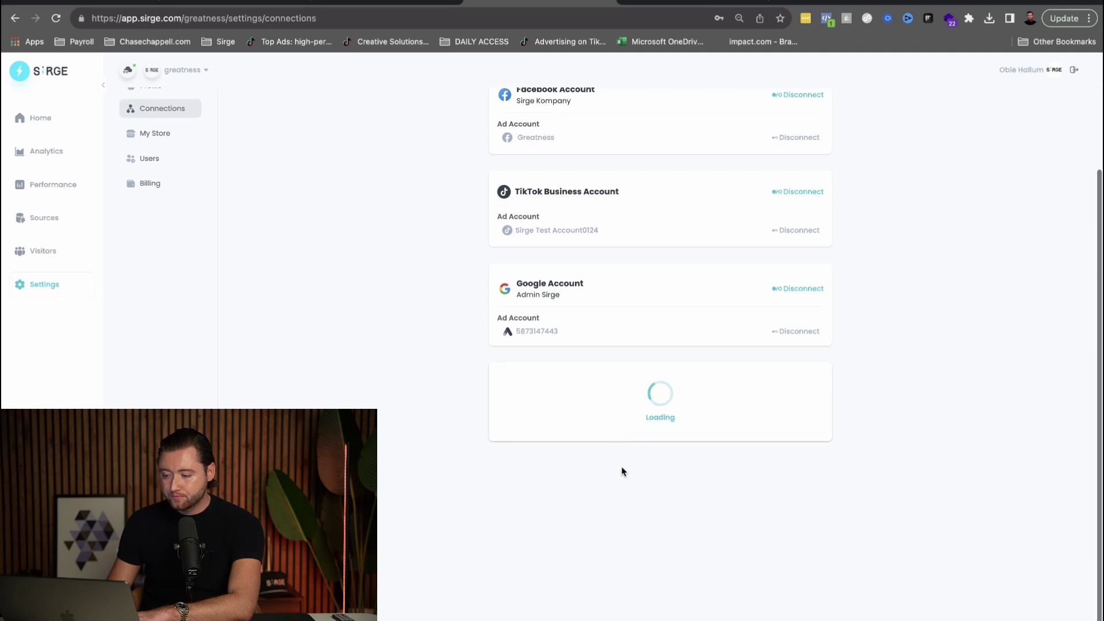
scroll(656, 425, down, 2)
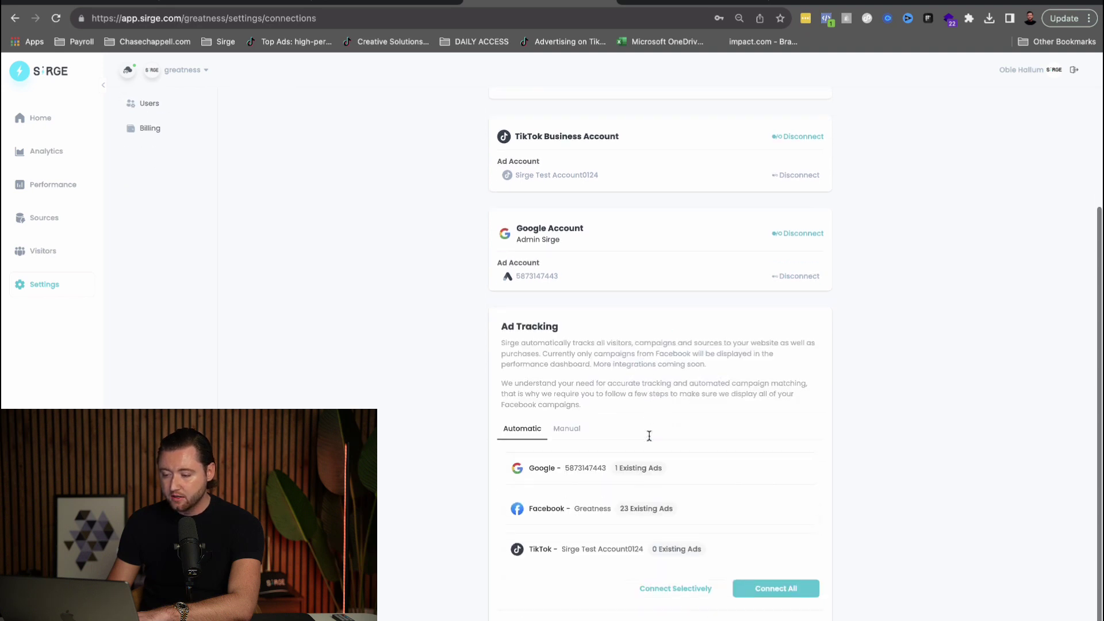